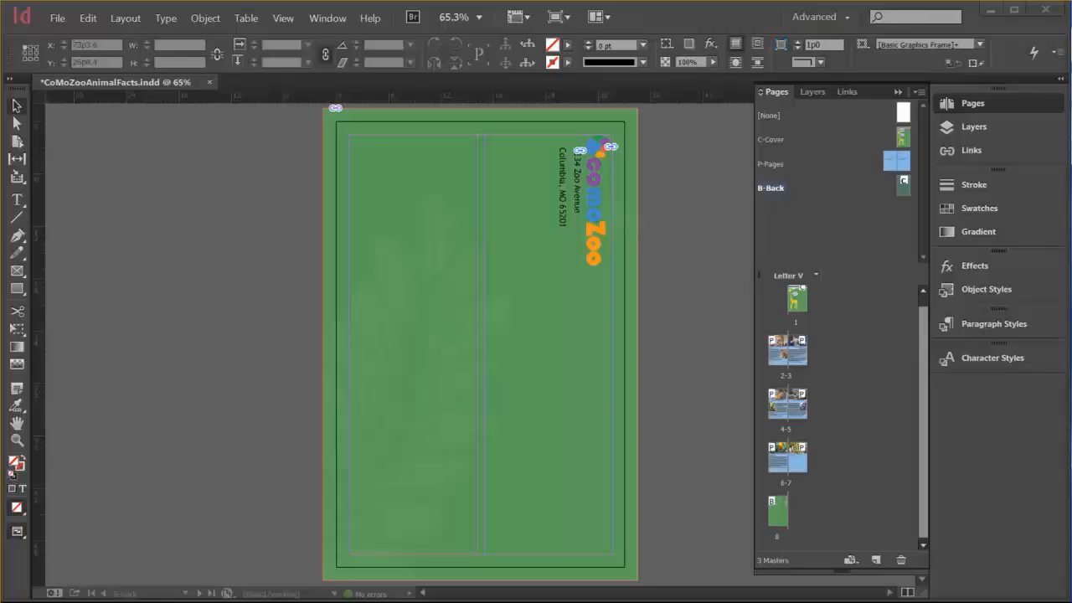
On the 6-7 spread, check which paragraph styles the Jenday Conure heading, body text and read-more line use.
left_click_drag(803, 488, 785, 487)
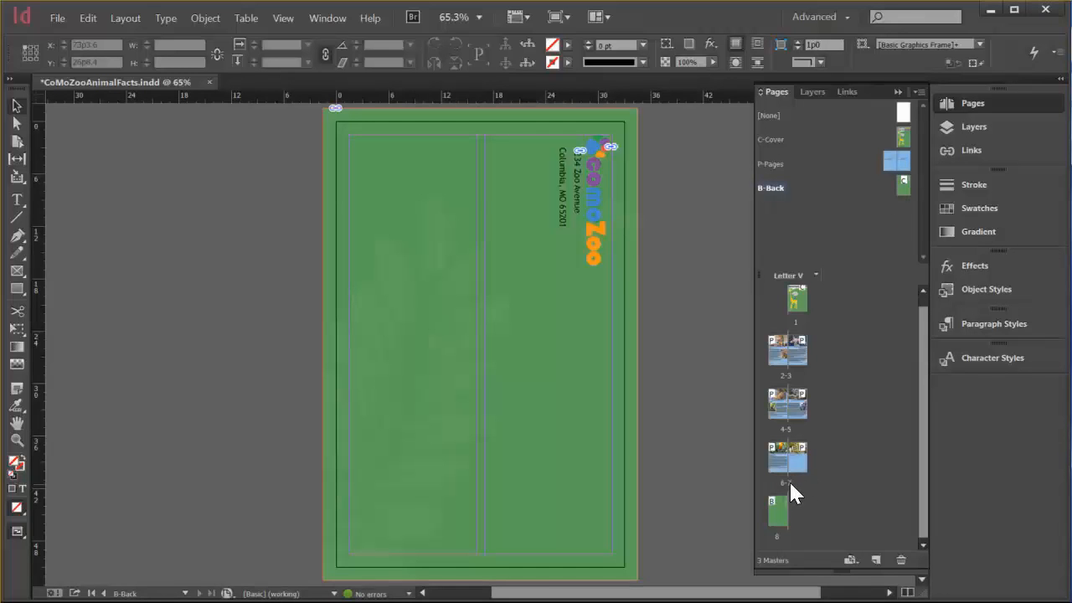
double_click(787, 481)
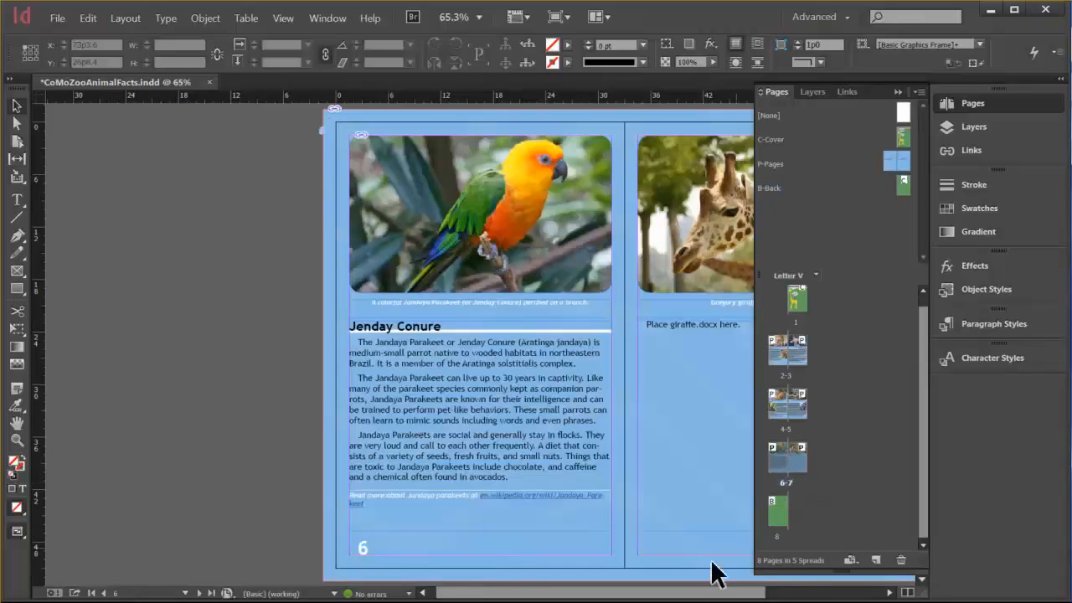
left_click_drag(706, 591, 760, 588)
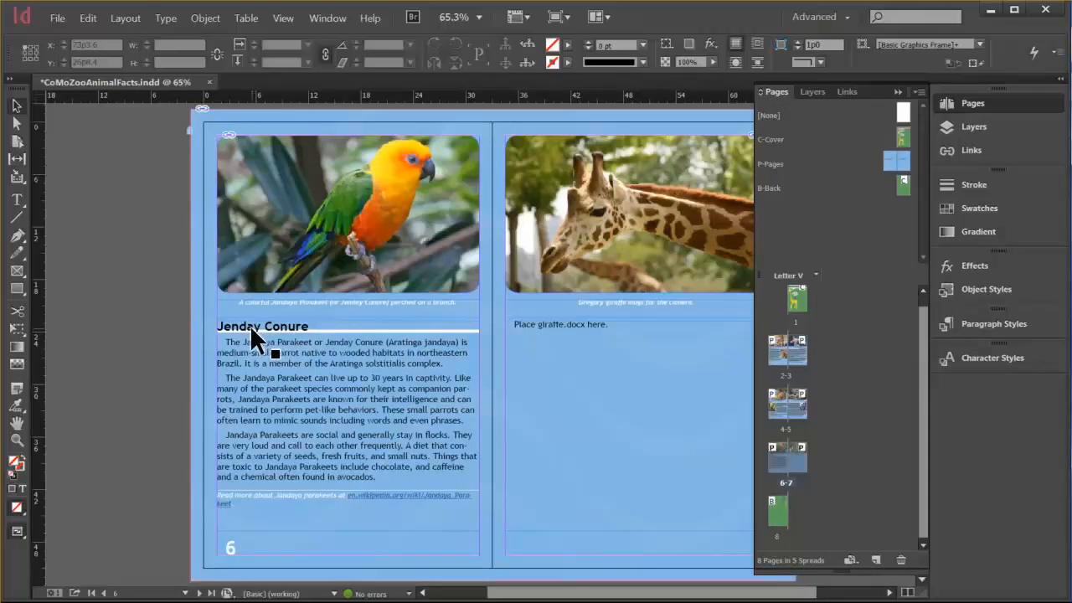
double_click(253, 325)
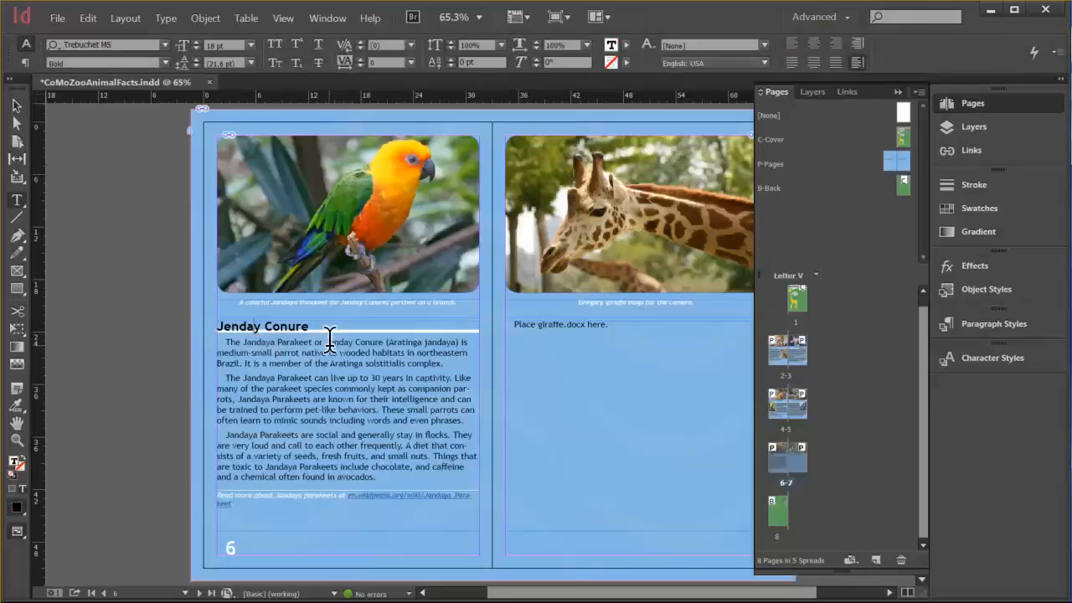
left_click(986, 324)
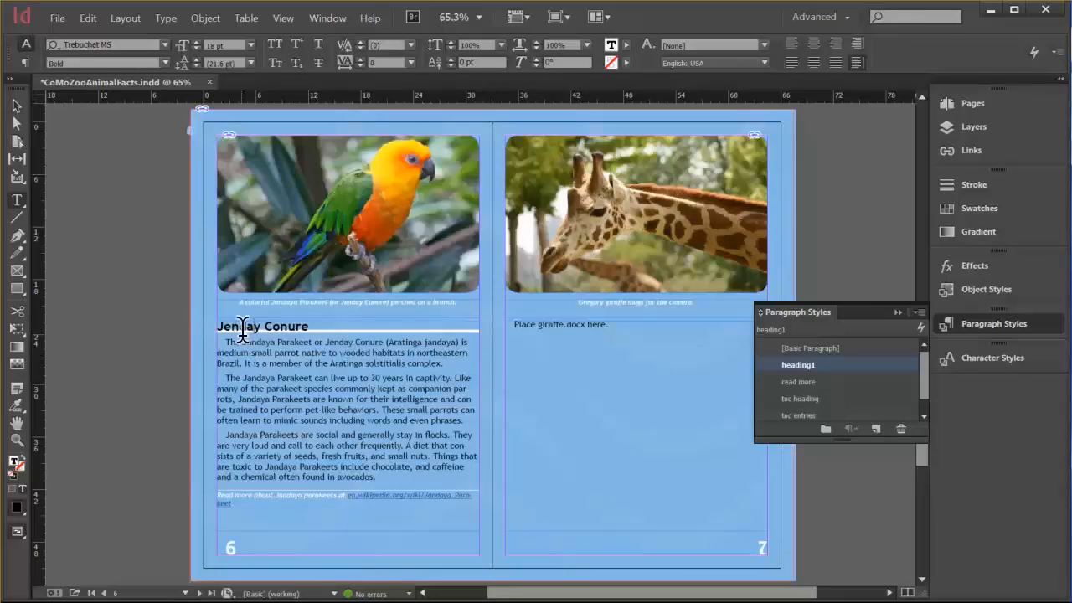
left_click(300, 362)
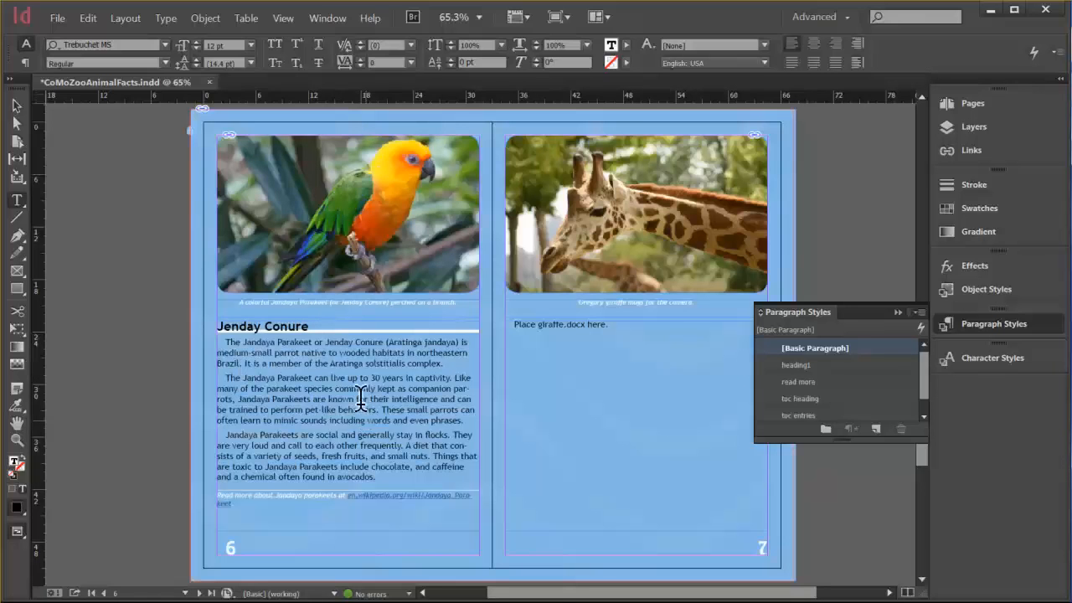
left_click(287, 495)
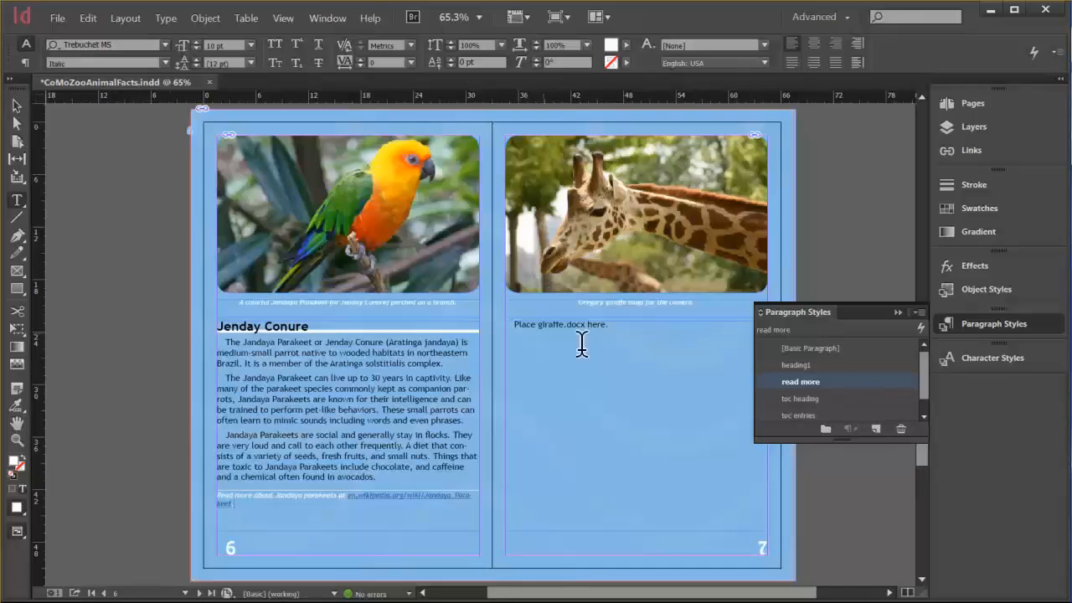
Delete the placeholder text "Place giraffe.docx here." from the text frame on page 7.
left_click(641, 333)
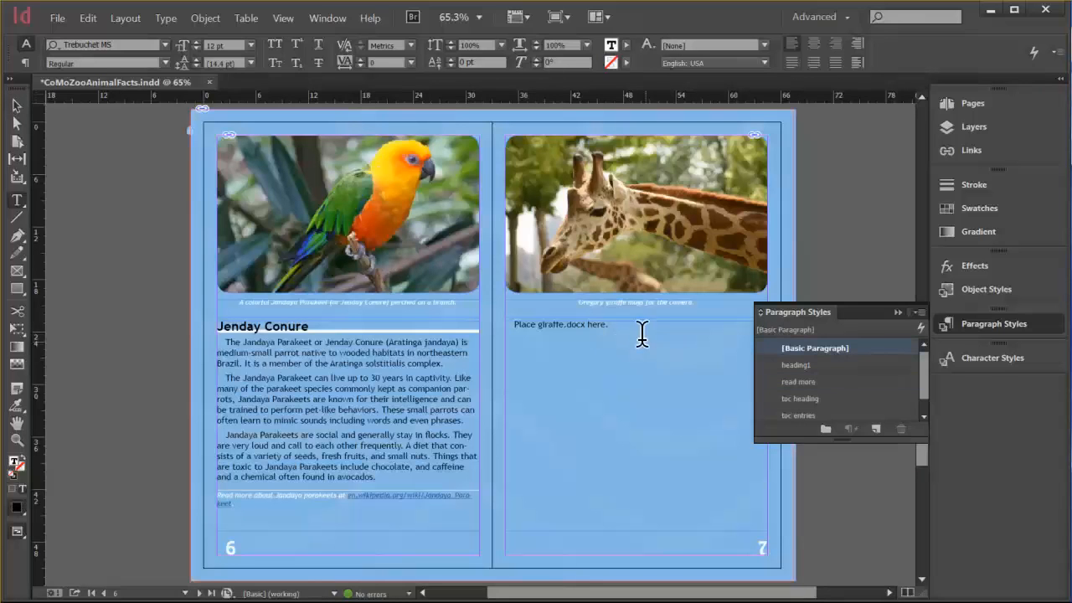
triple_click(524, 326)
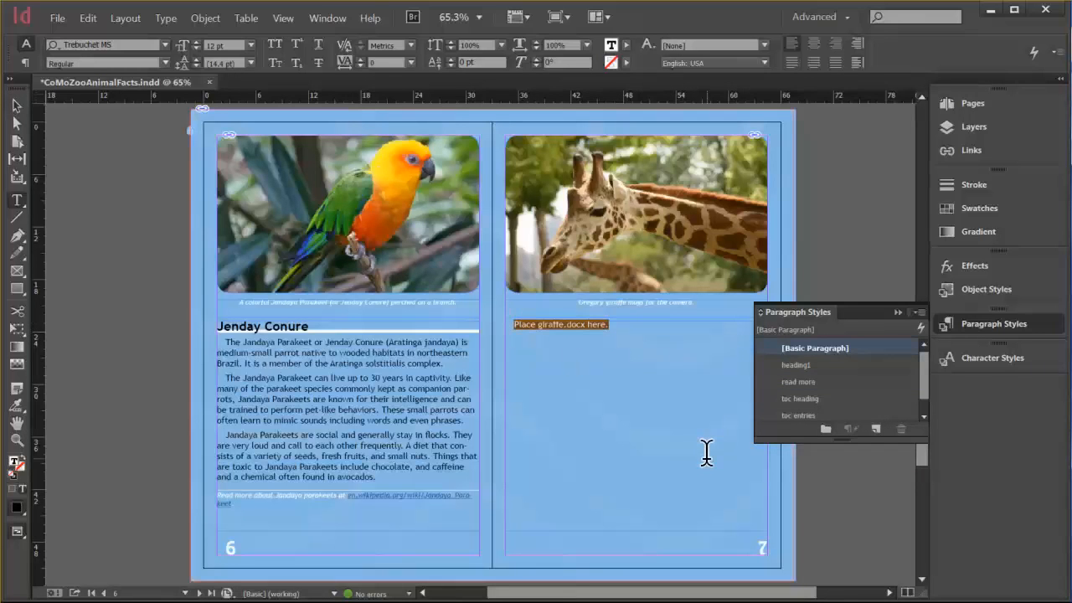
key("BackSpace")
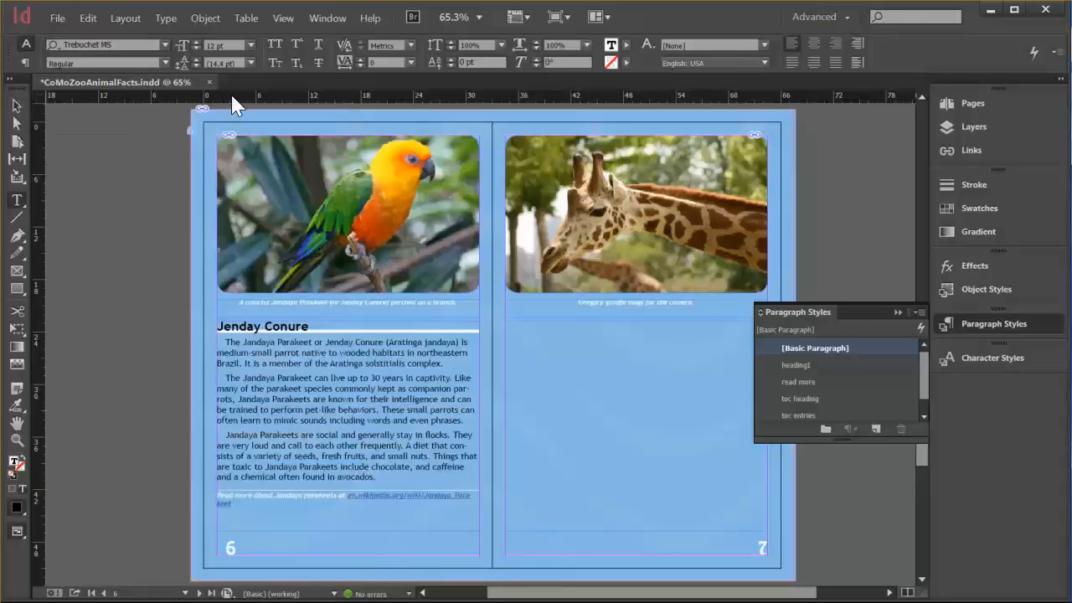
Start placing a file into the empty page 7 text frame and browse to the wiki-pedia-and-media folder.
left_click(57, 17)
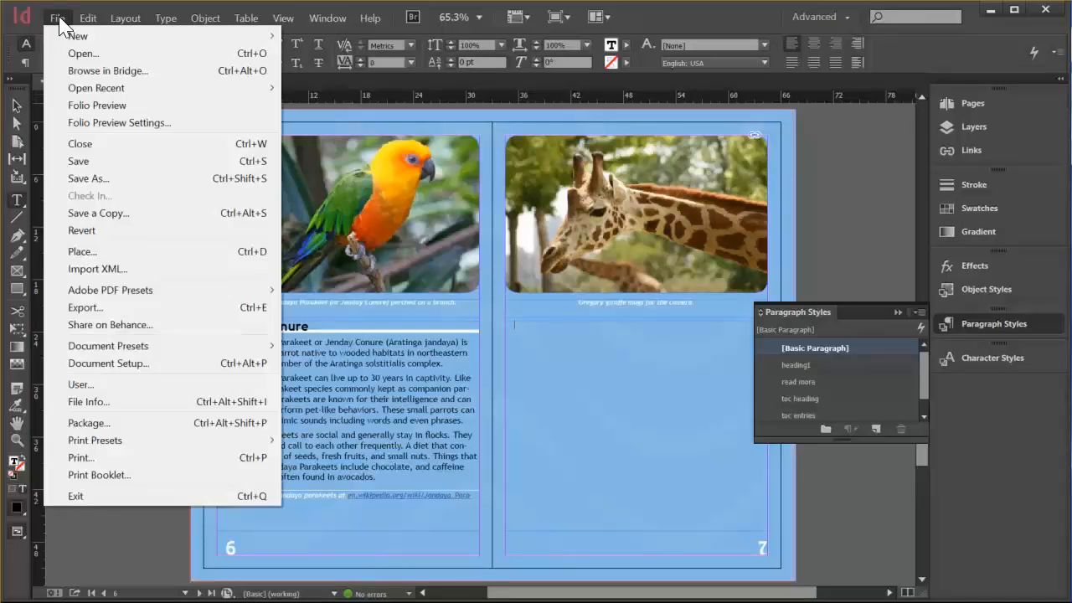
left_click(82, 252)
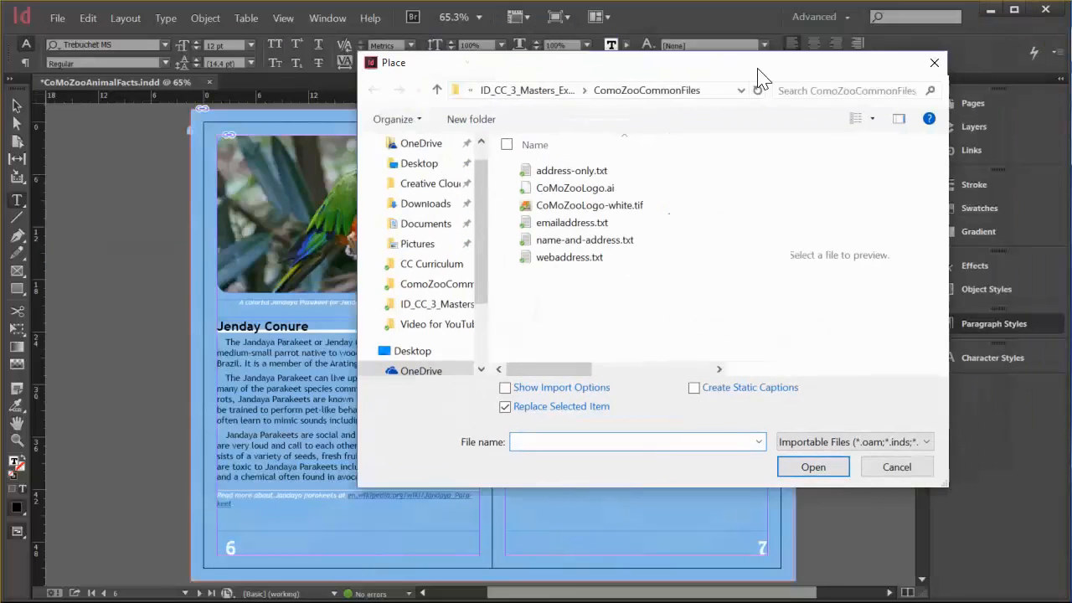
left_click_drag(757, 78, 679, 104)
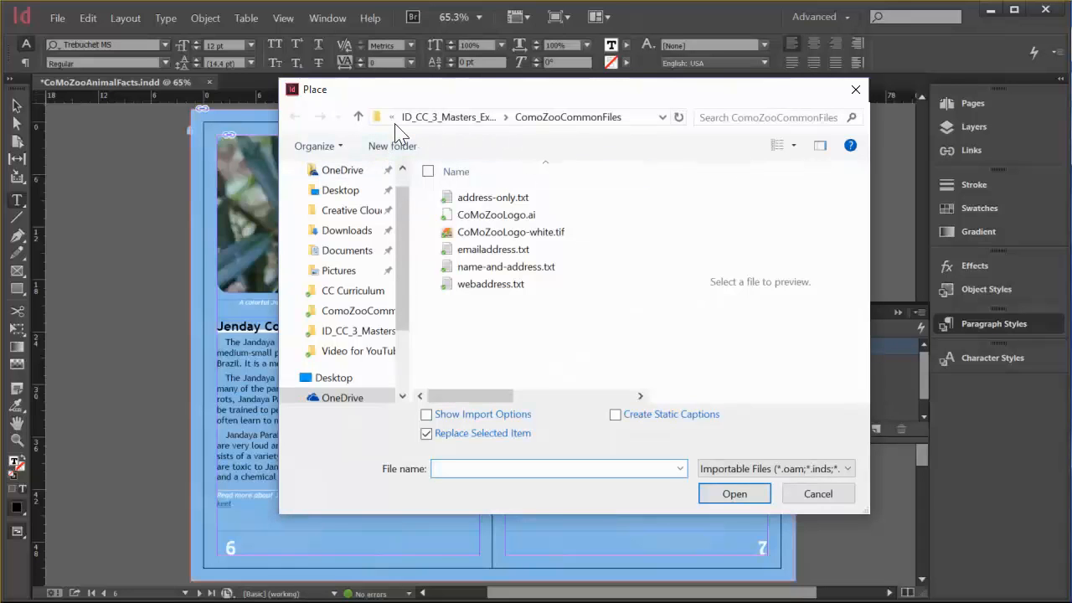
left_click(451, 119)
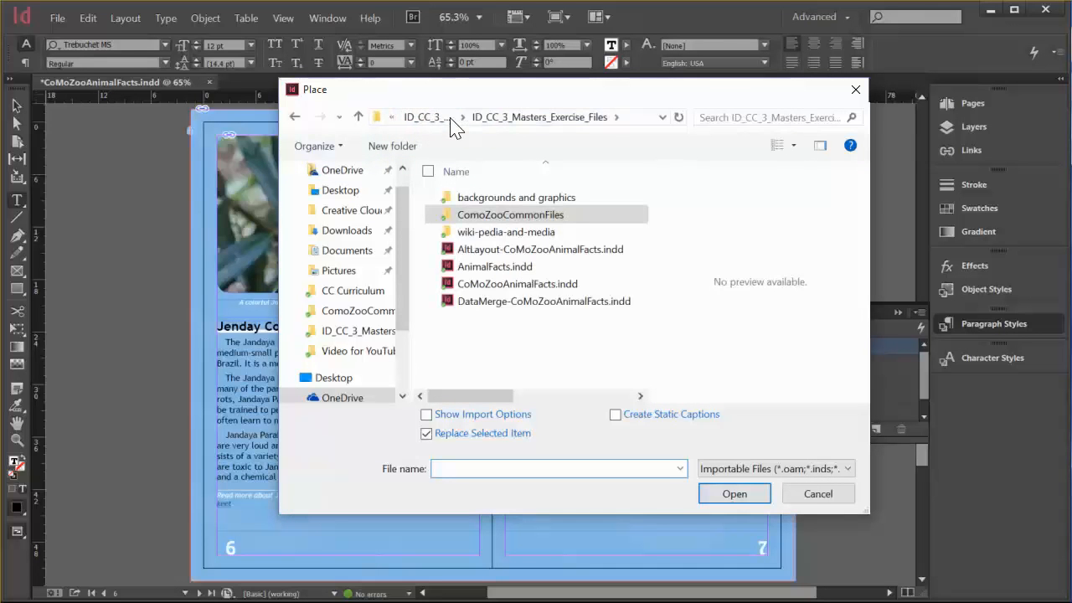
left_click(508, 236)
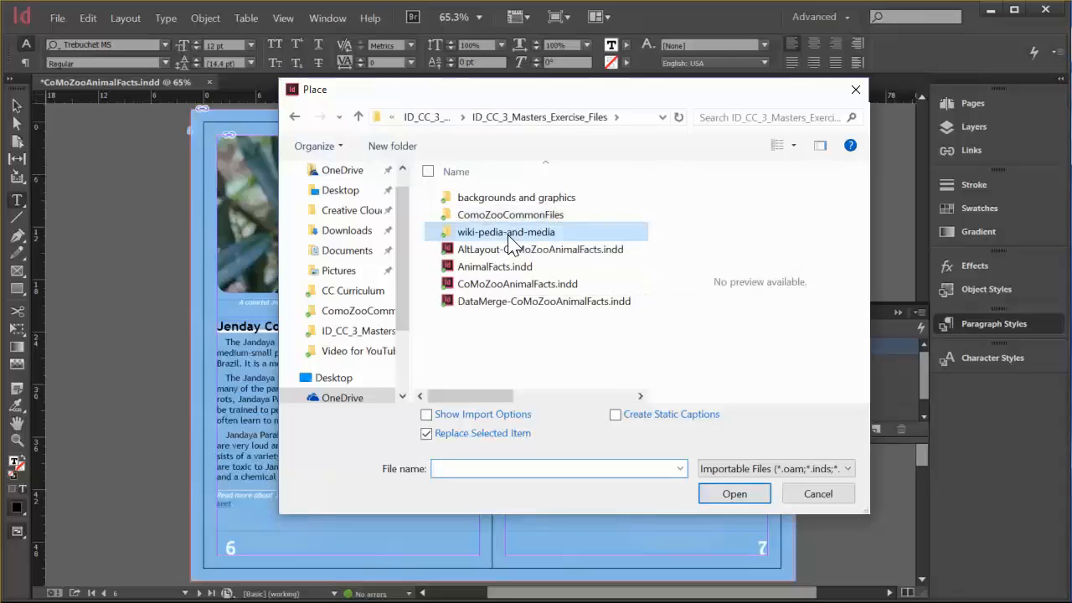
double_click(509, 235)
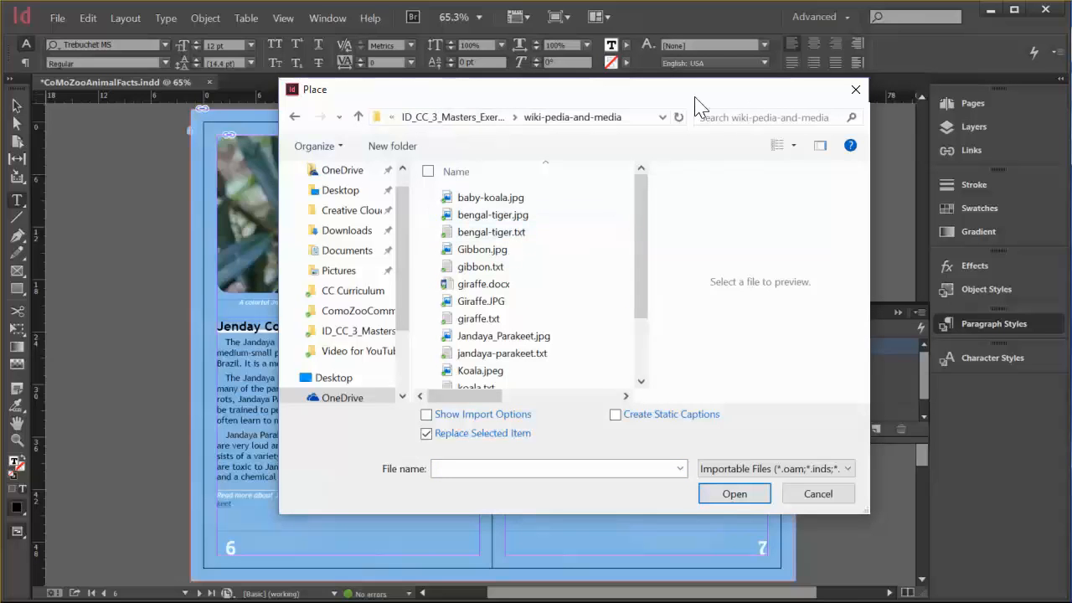
left_click_drag(671, 99, 784, 56)
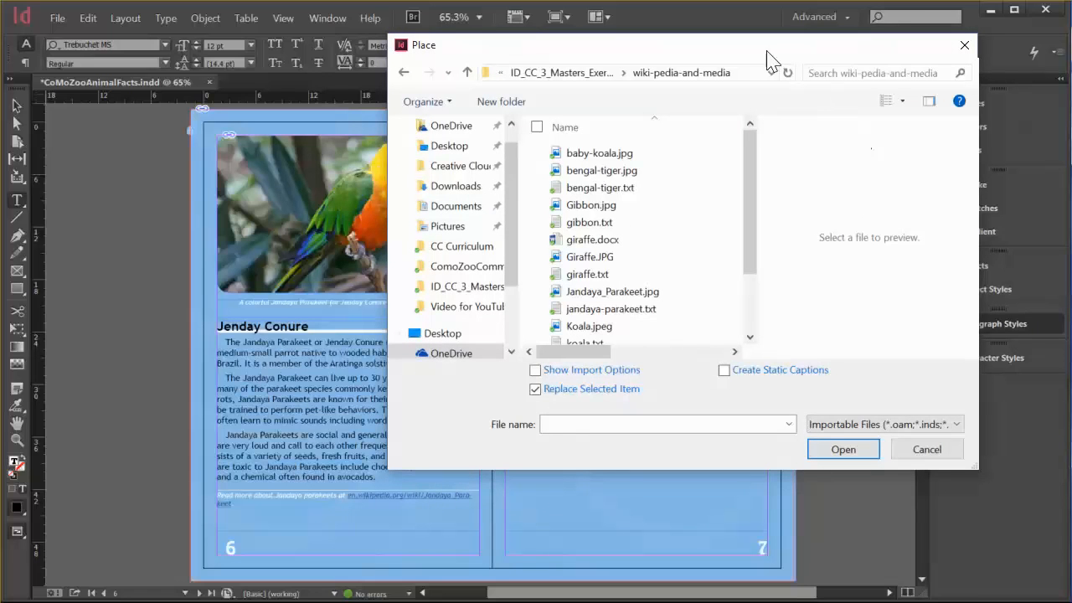
left_click_drag(767, 55, 800, 65)
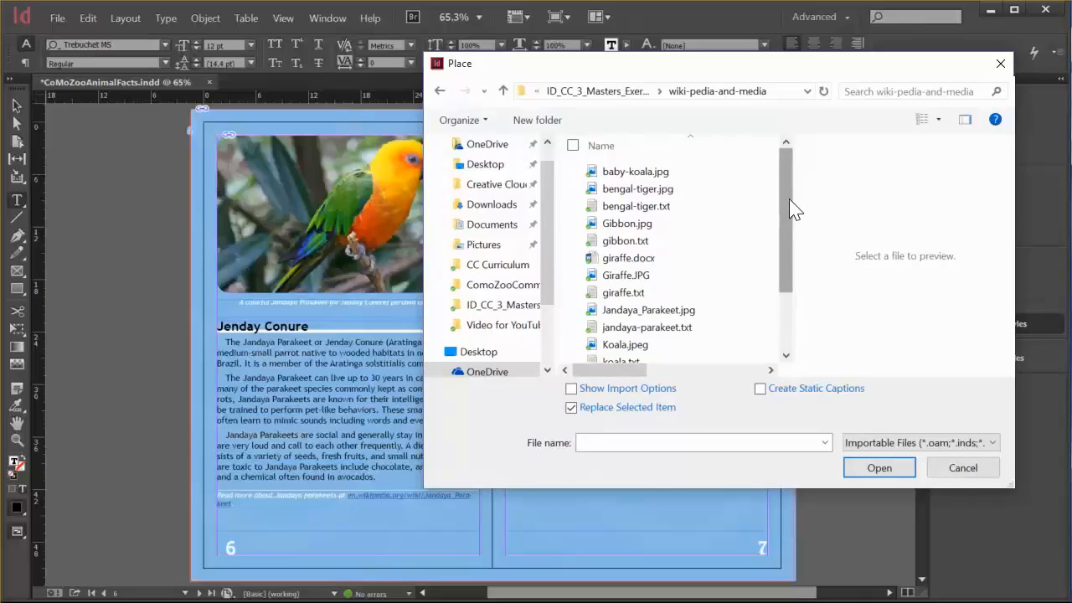
left_click_drag(784, 210, 777, 232)
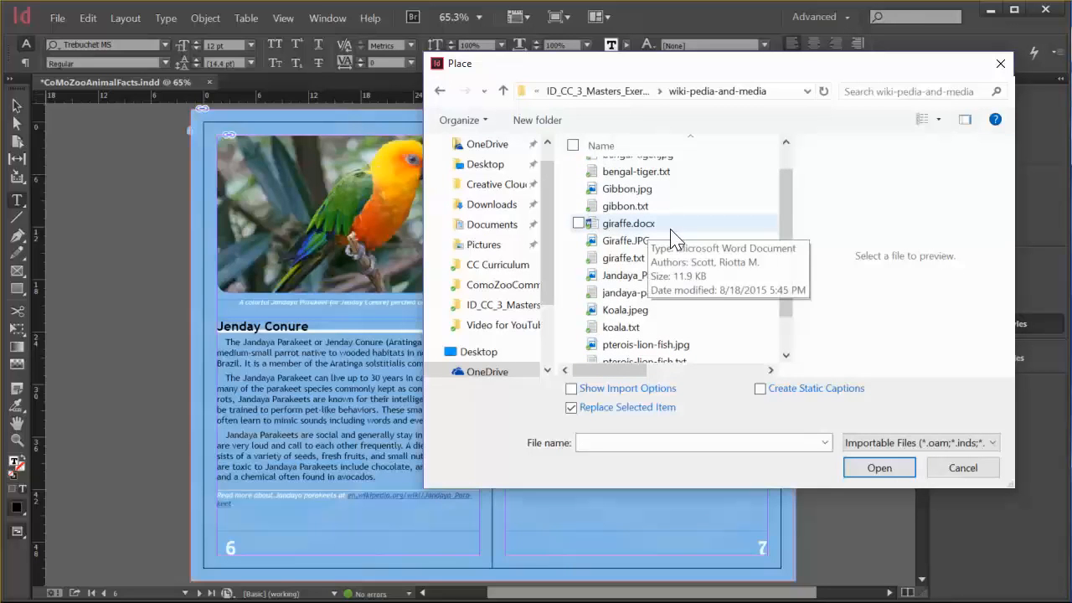
Choose giraffe.docx as the file to place and open it with Show Import Options enabled.
left_click(634, 224)
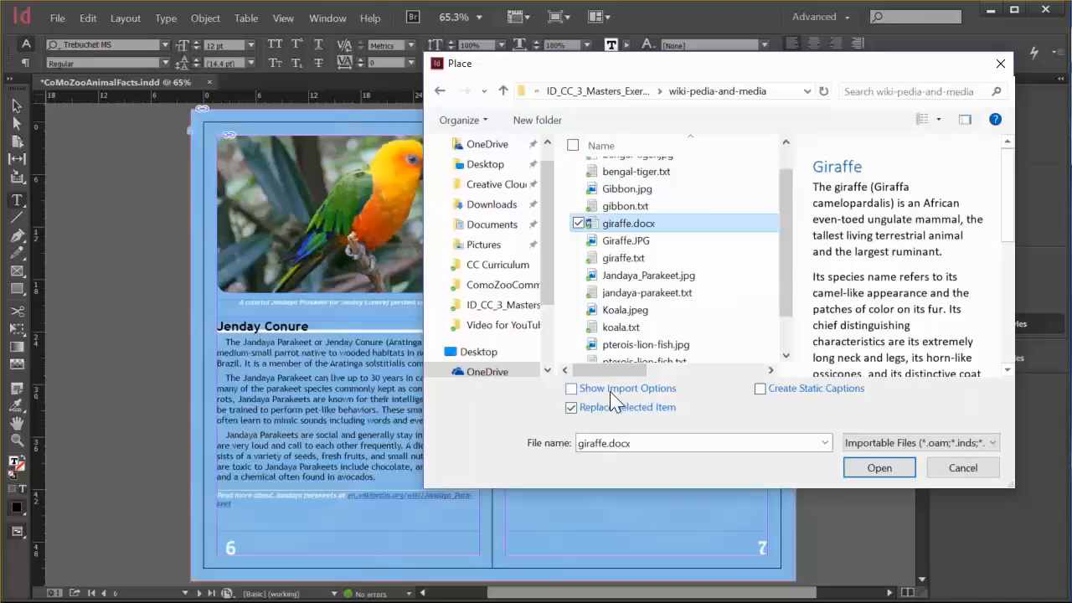
left_click(572, 390)
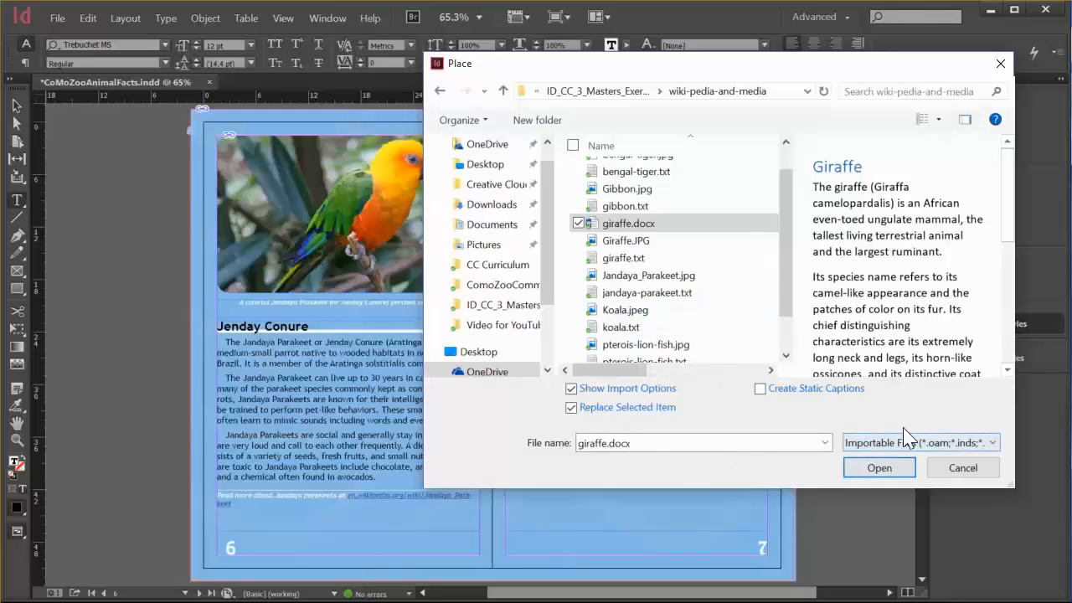
left_click(879, 469)
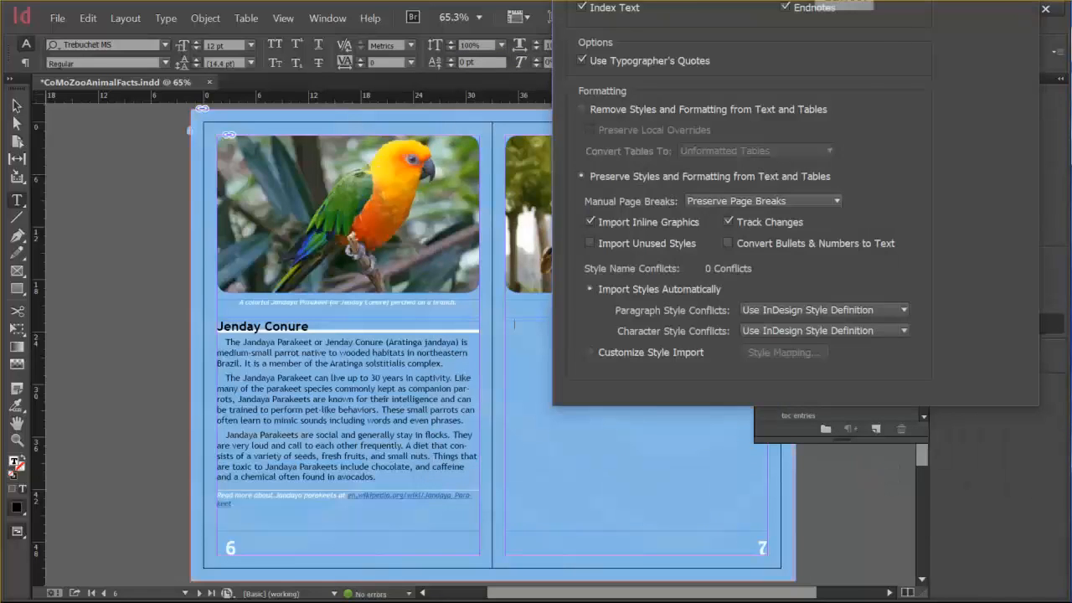
Set the Word import to Customize Style Import and open its style mapping.
left_click_drag(849, 0, 621, 59)
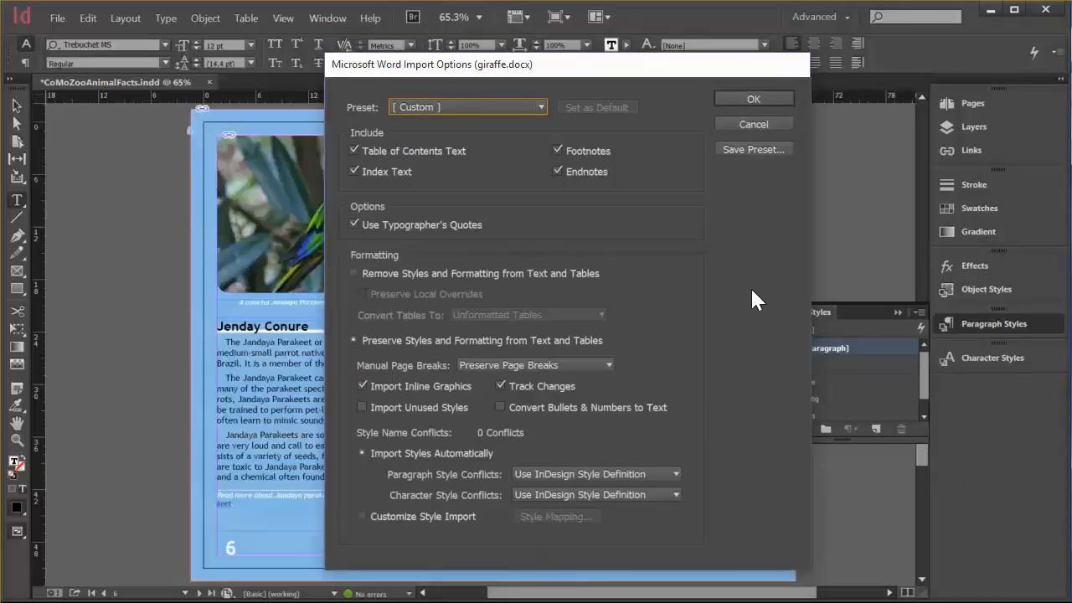
left_click(362, 515)
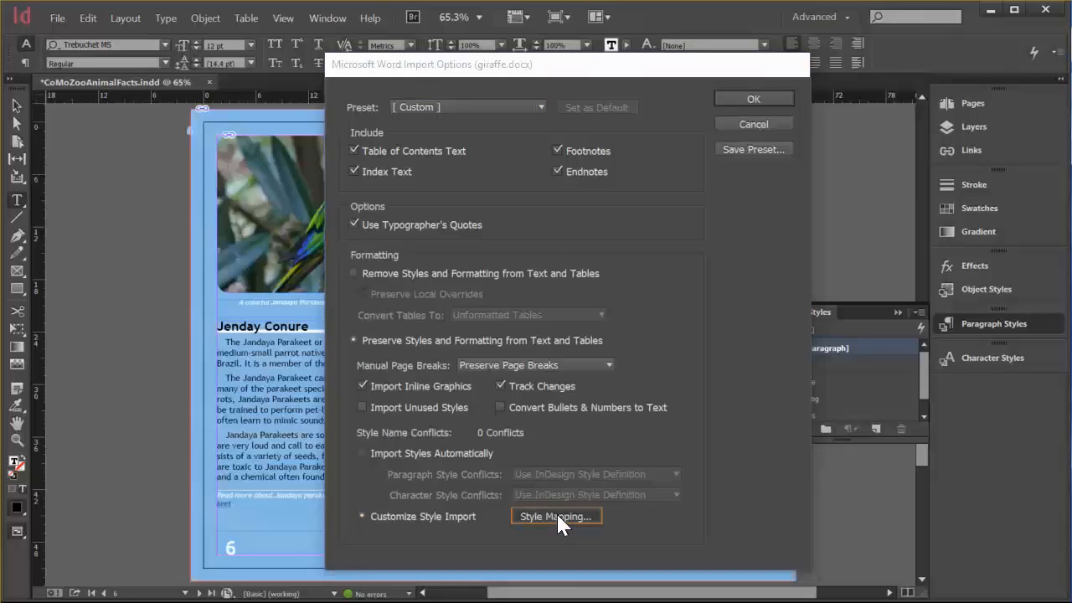
left_click(557, 515)
left_click_drag(833, 27, 621, 156)
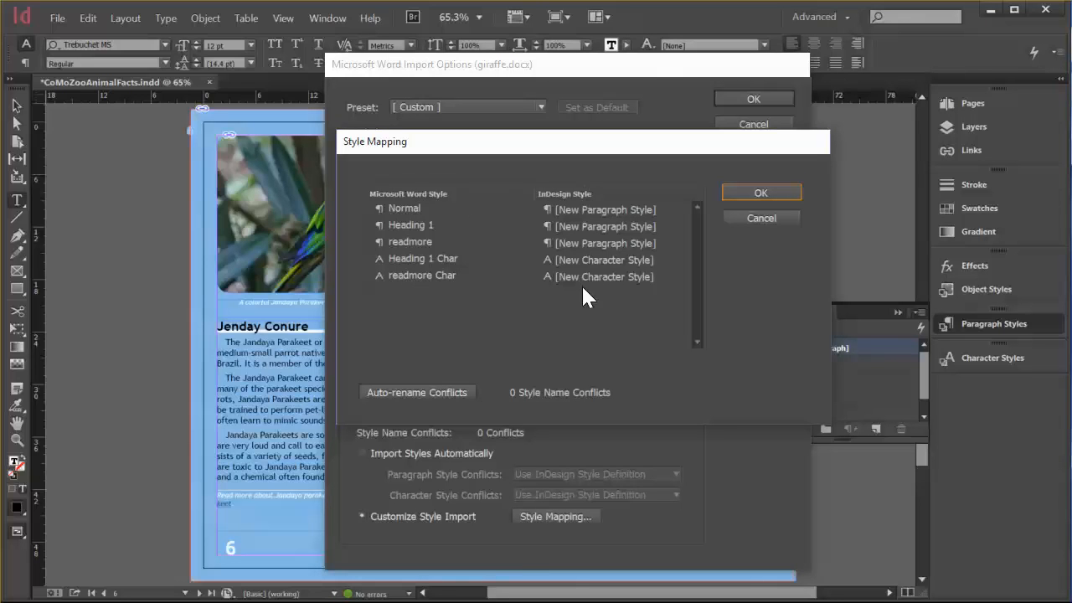
Map the Word style Normal to [Basic Paragraph] and Heading 1 to the heading1 paragraph style.
left_click(409, 207)
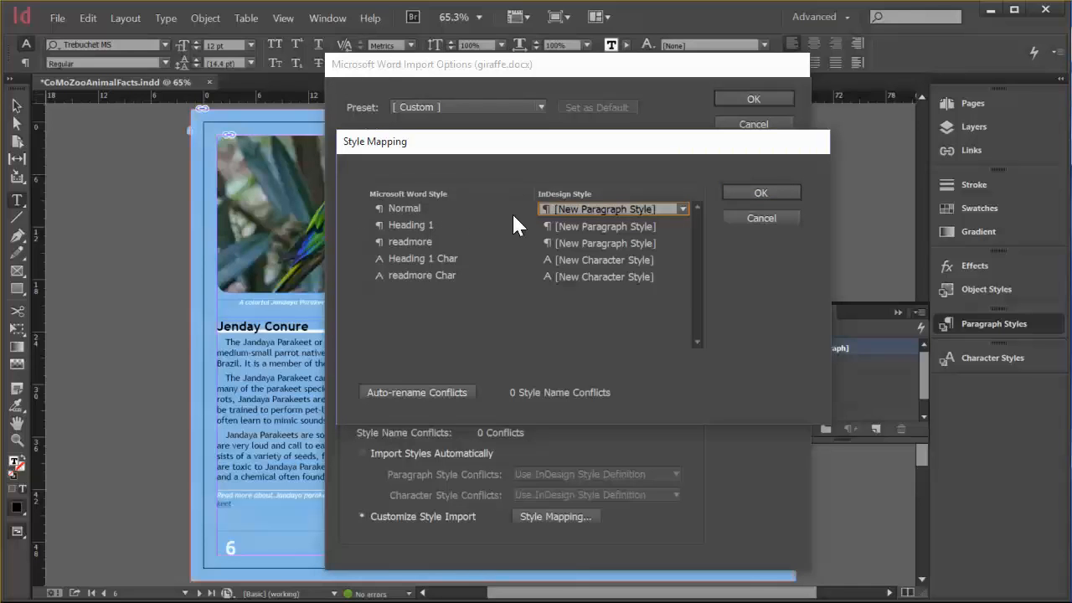
left_click(682, 210)
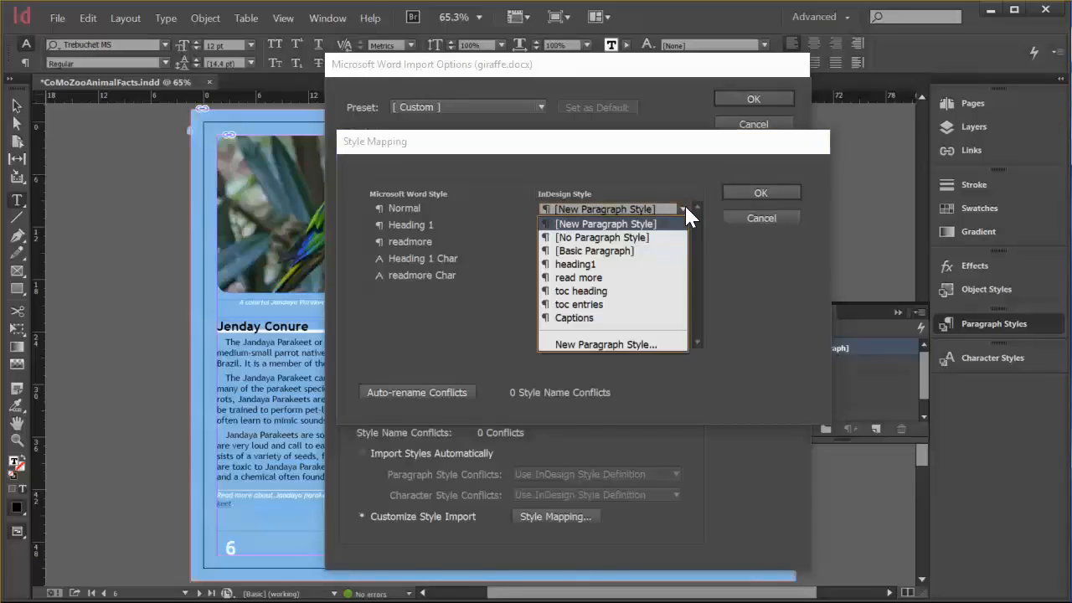
left_click(618, 251)
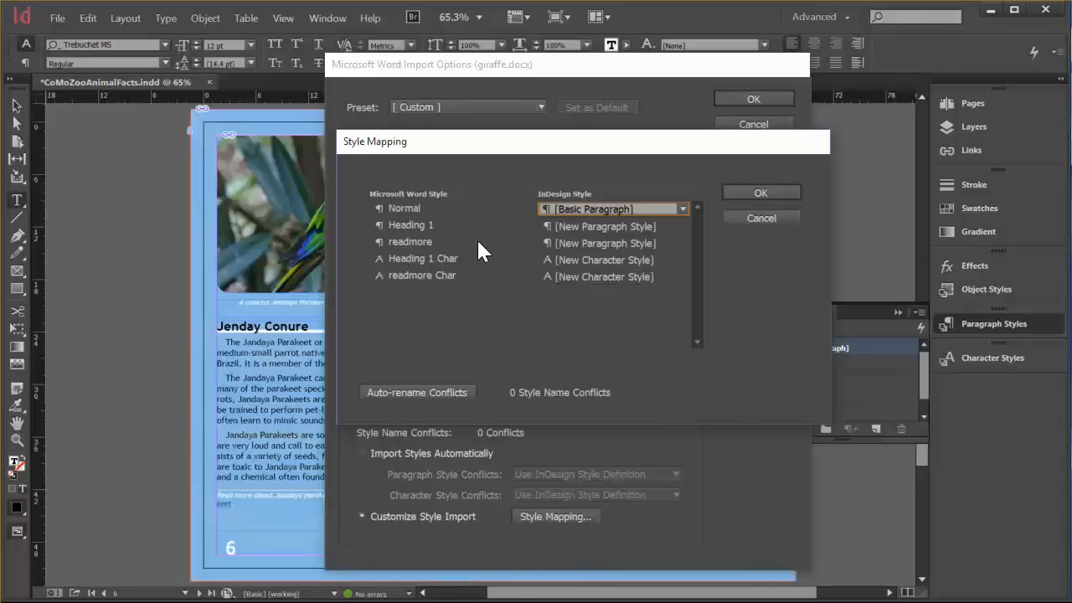
left_click(593, 226)
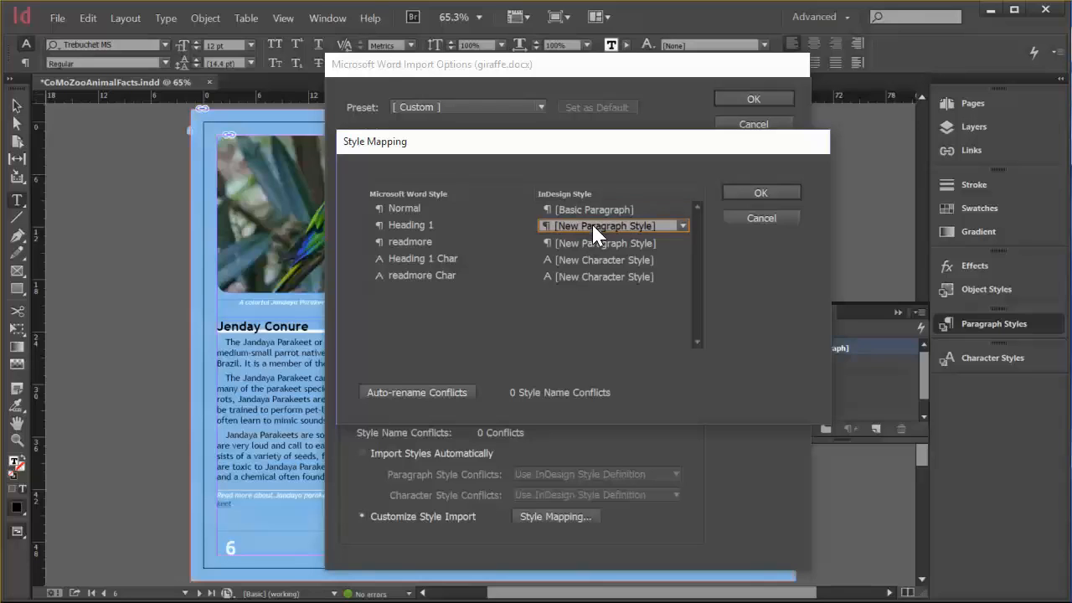
left_click(682, 226)
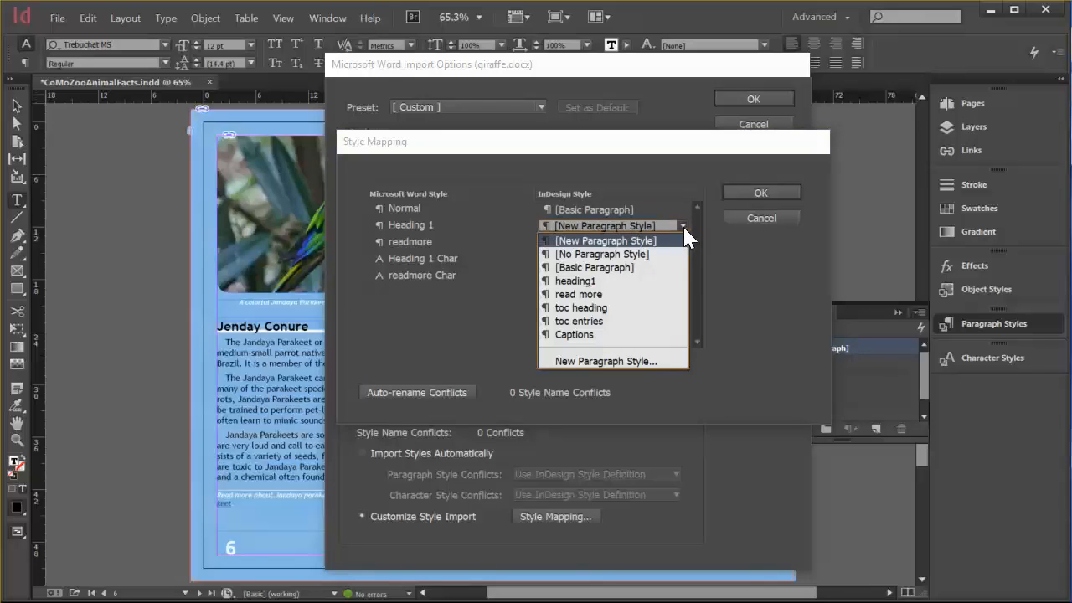
left_click(596, 287)
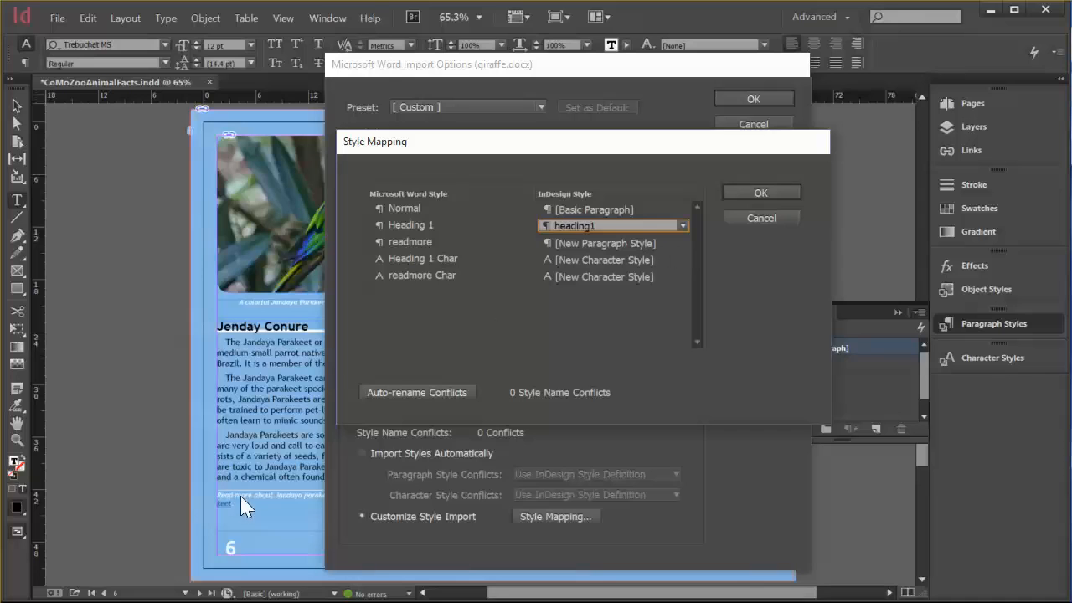
Map the Word style readmore to the read more paragraph style.
left_click(684, 242)
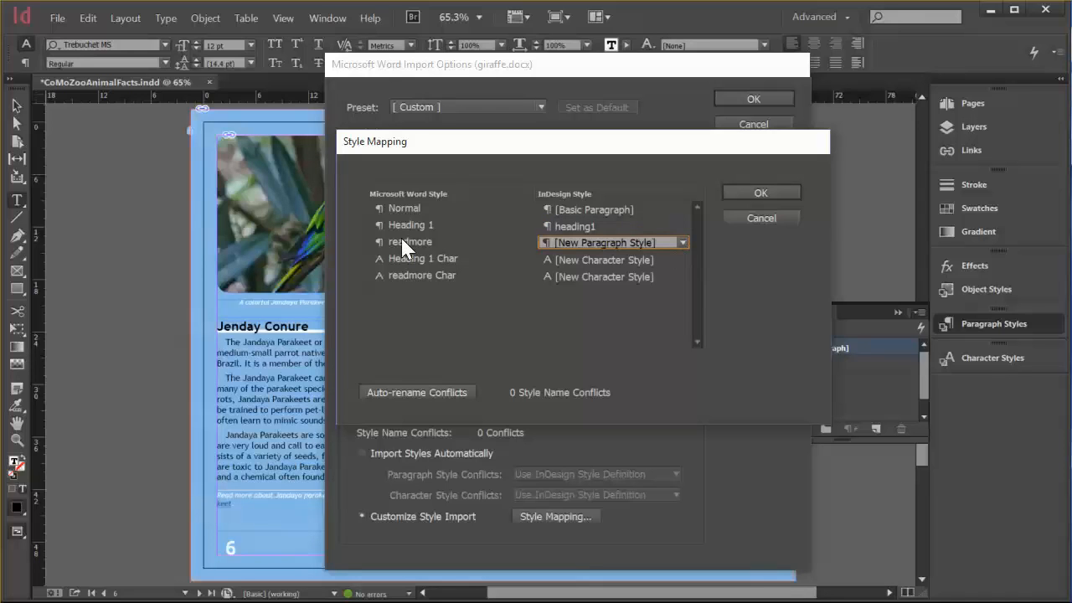
left_click(682, 243)
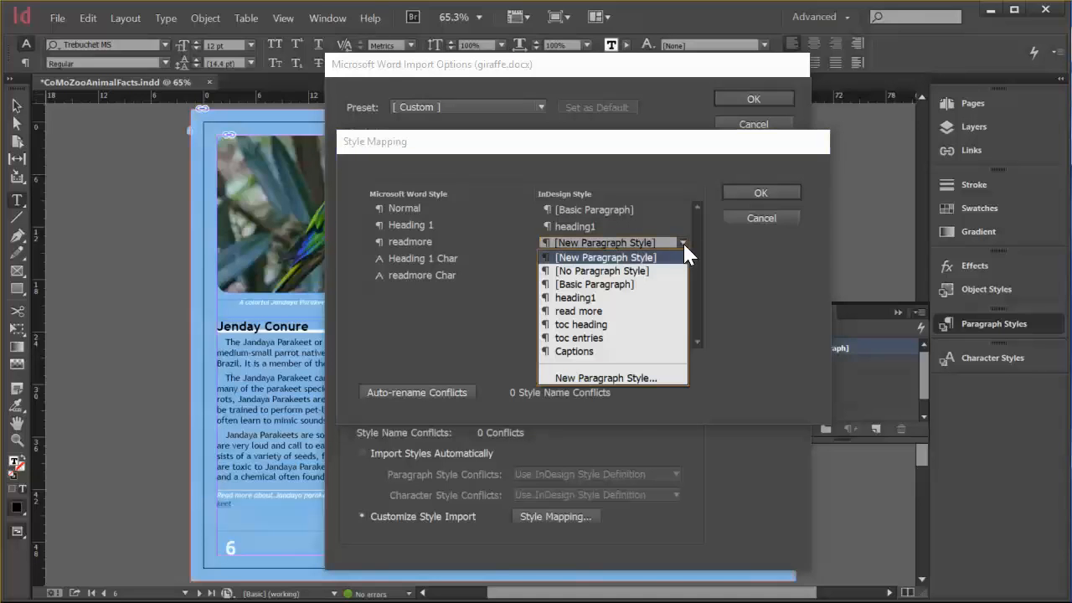
left_click(598, 314)
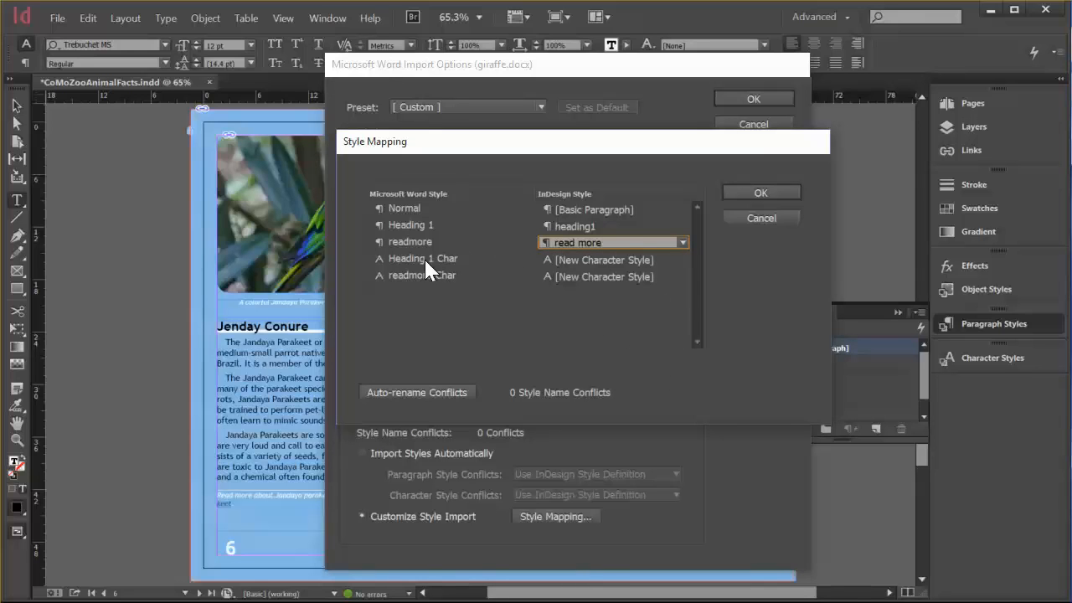
Map the Word character styles Heading 1 Char and readmore Char to [None] and import the document onto page 7.
left_click(682, 259)
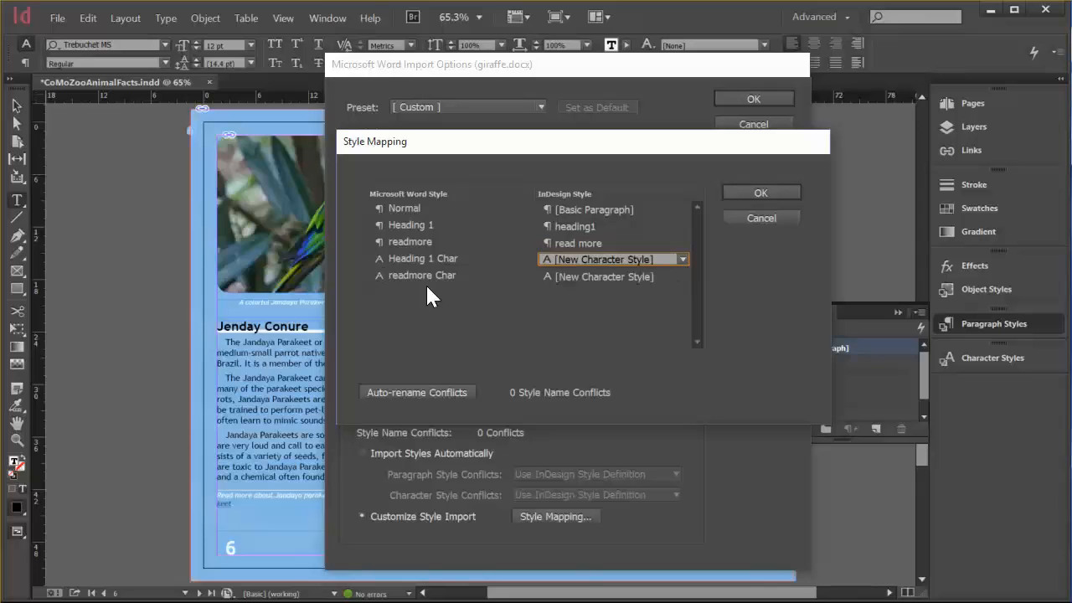
left_click(681, 259)
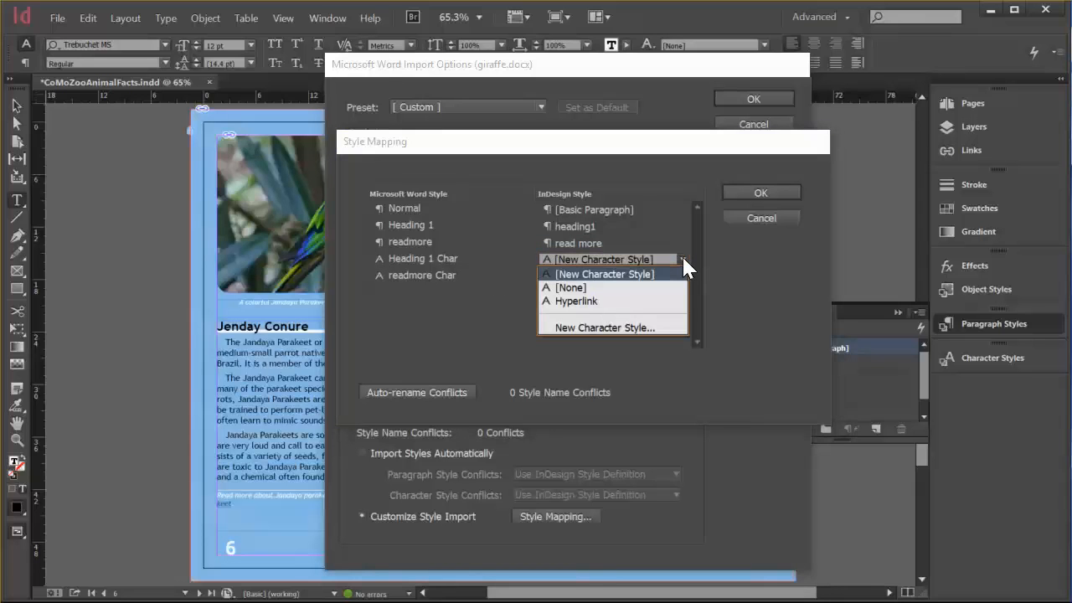
left_click(578, 288)
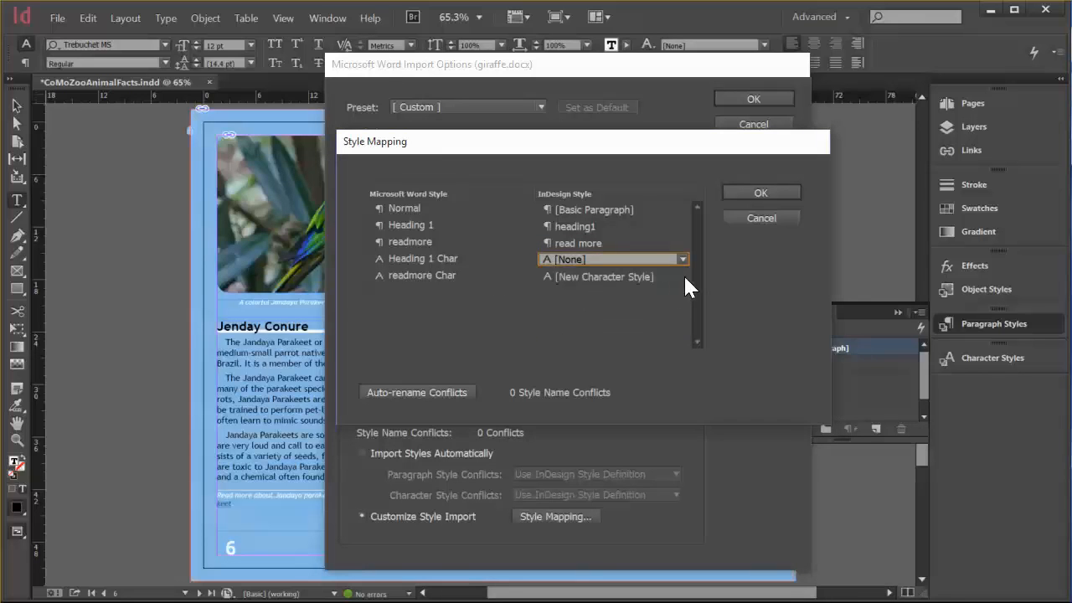
left_click(683, 276)
left_click(690, 274)
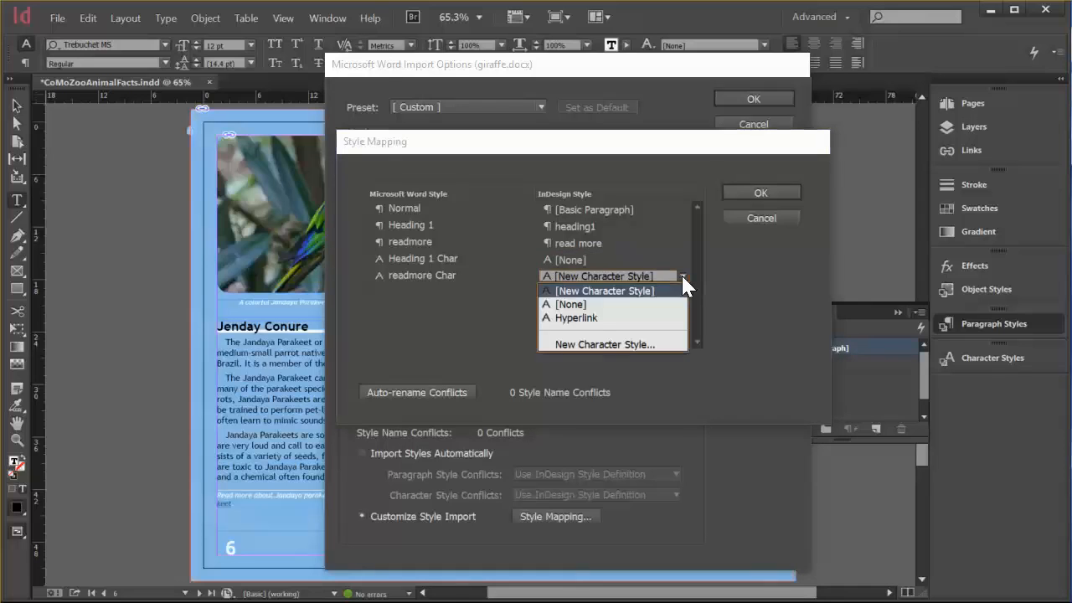
left_click(604, 304)
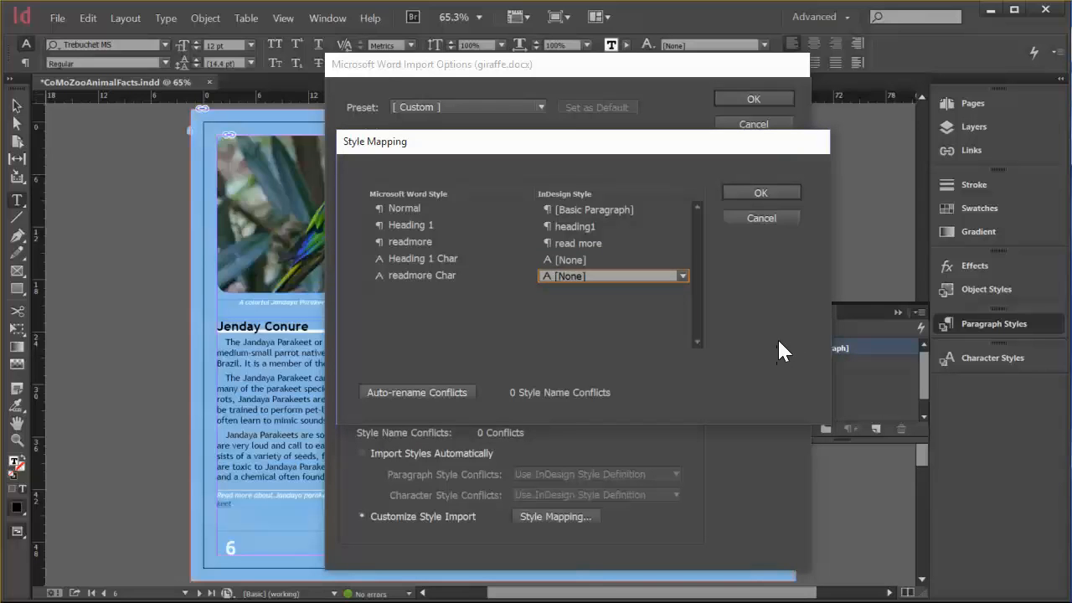
left_click(761, 193)
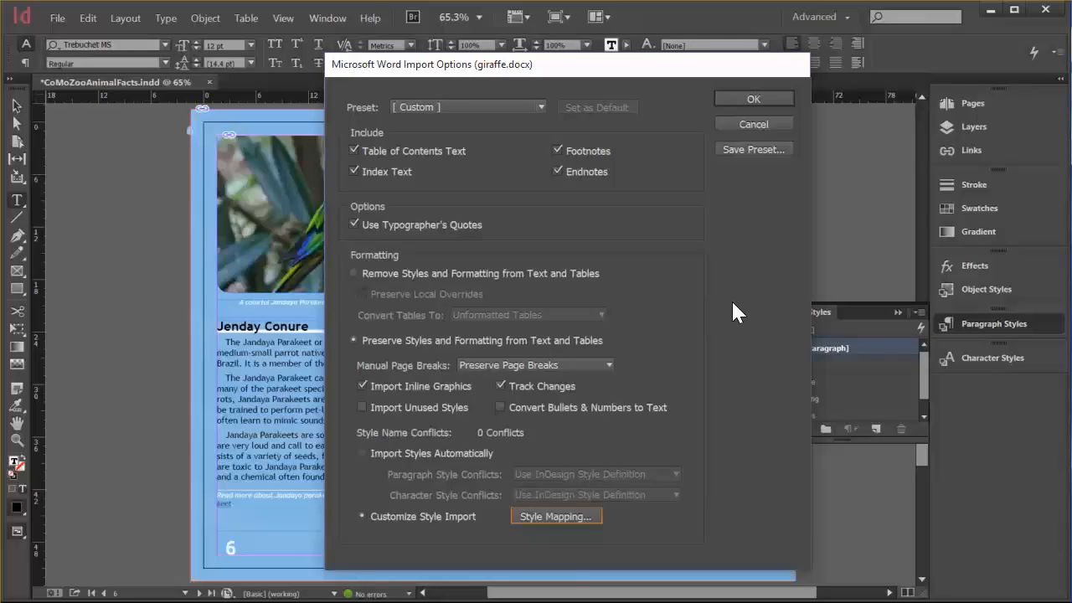
left_click(754, 99)
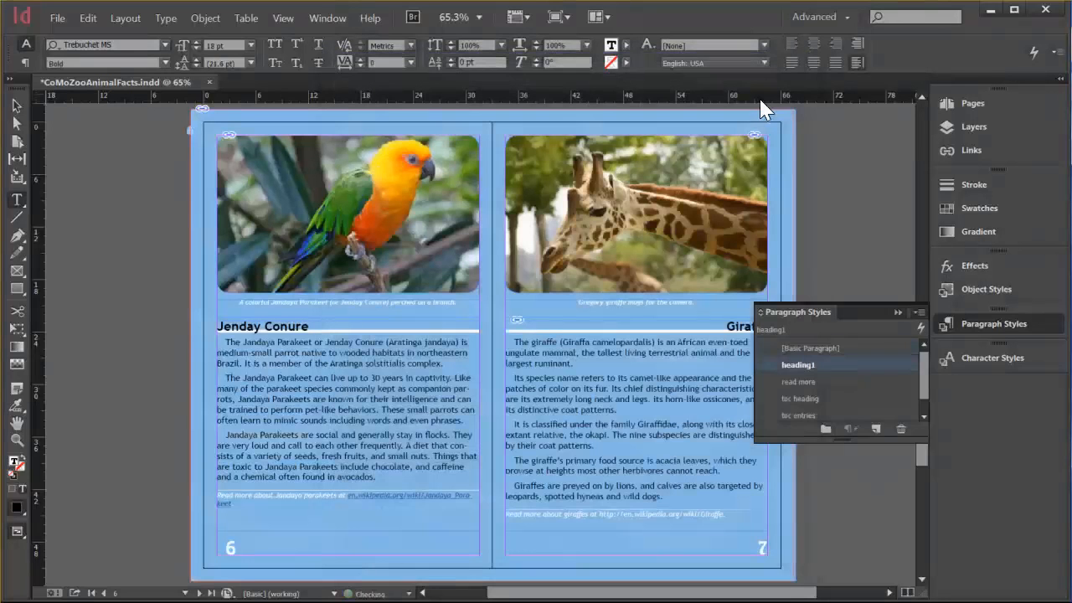
left_click(898, 312)
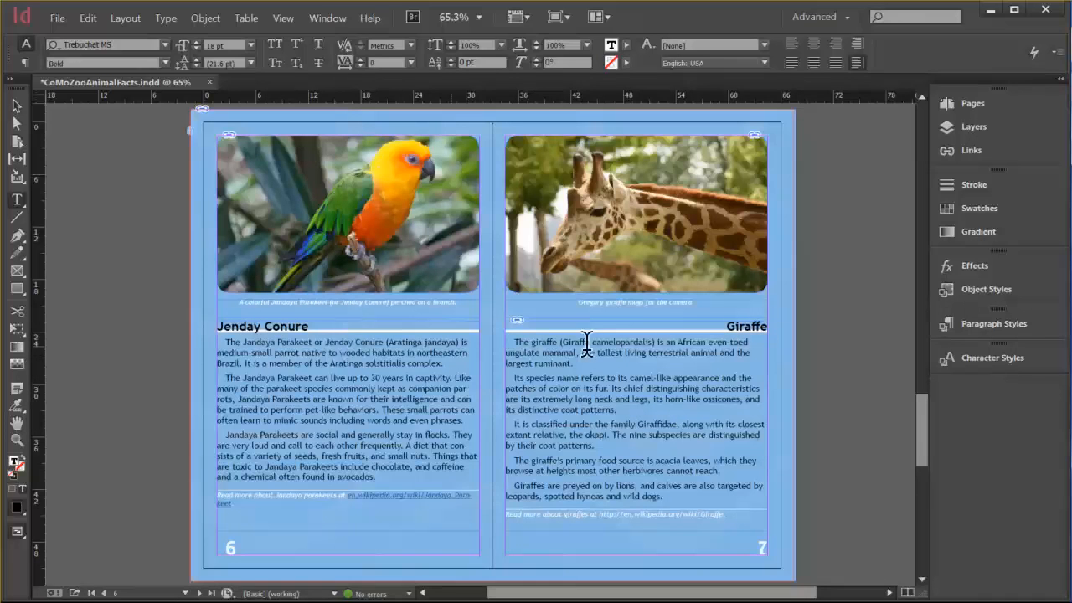
Examine the last paragraphs and the read-more line of the placed giraffe text up close on page 7.
left_click(616, 509)
type(".")
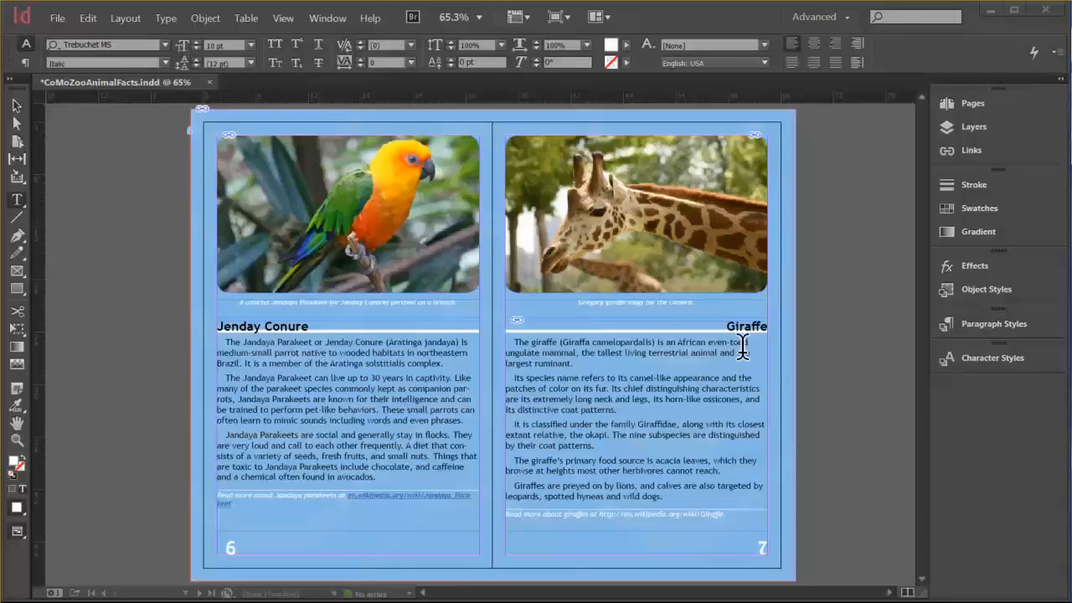
left_click(17, 439)
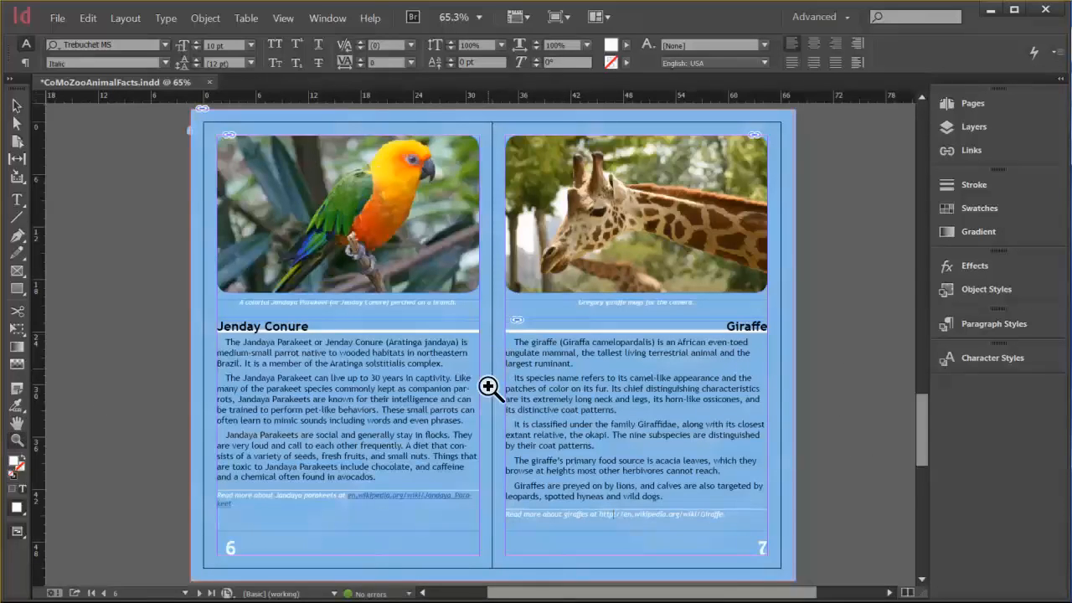
left_click_drag(497, 427, 782, 463)
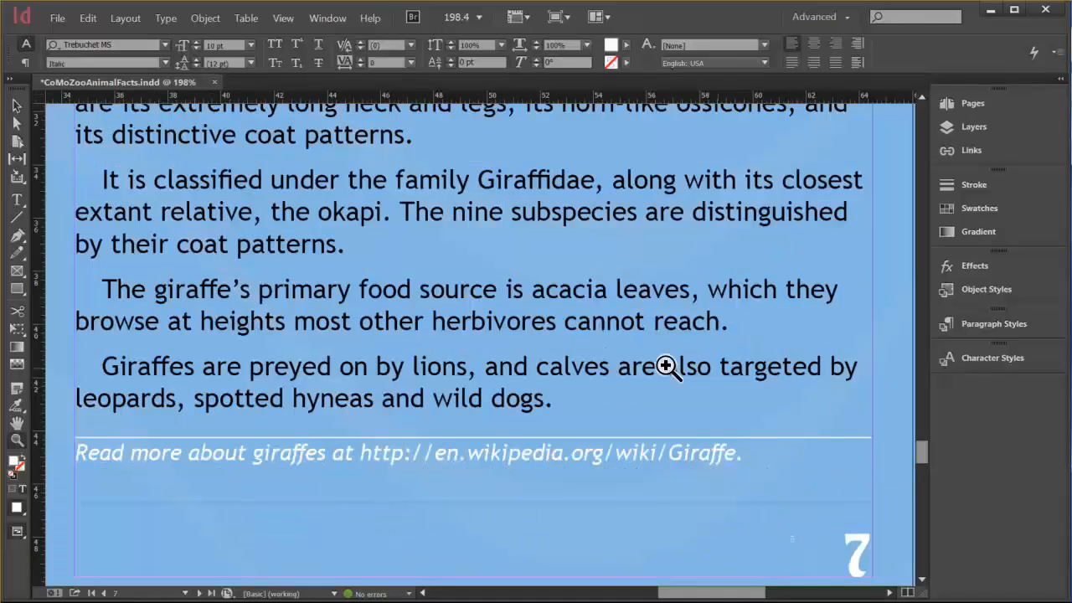
left_click(17, 199)
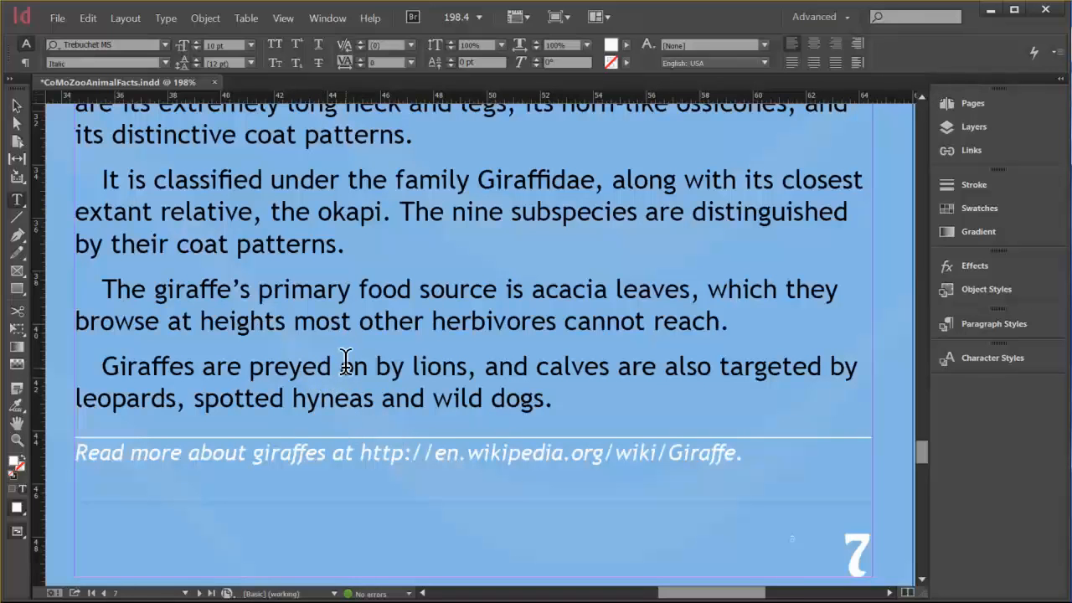
Switch to Word, correct the misspelled "hyneas" to "hyenas" in giraffe.docx, save the document and close it.
key("alt+Tab")
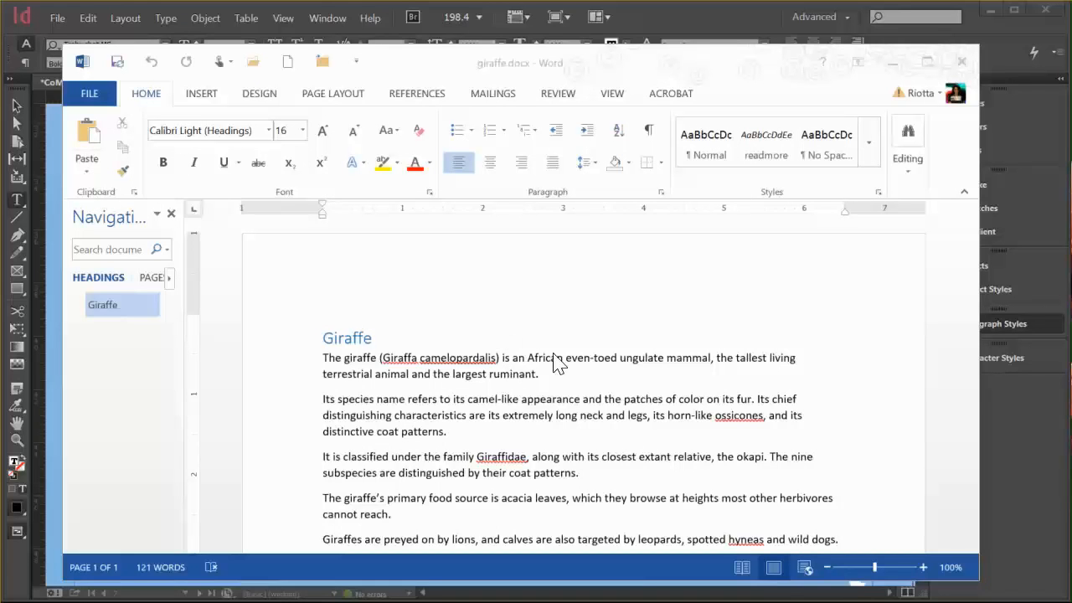
scroll(555, 357, "down", 3)
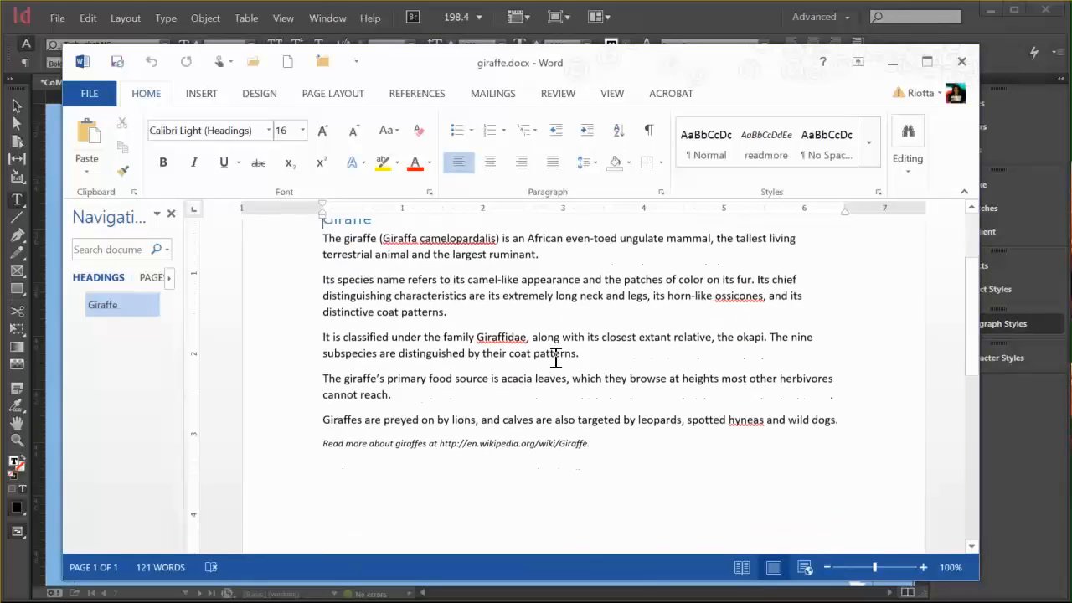
right_click(752, 421)
left_click(667, 435)
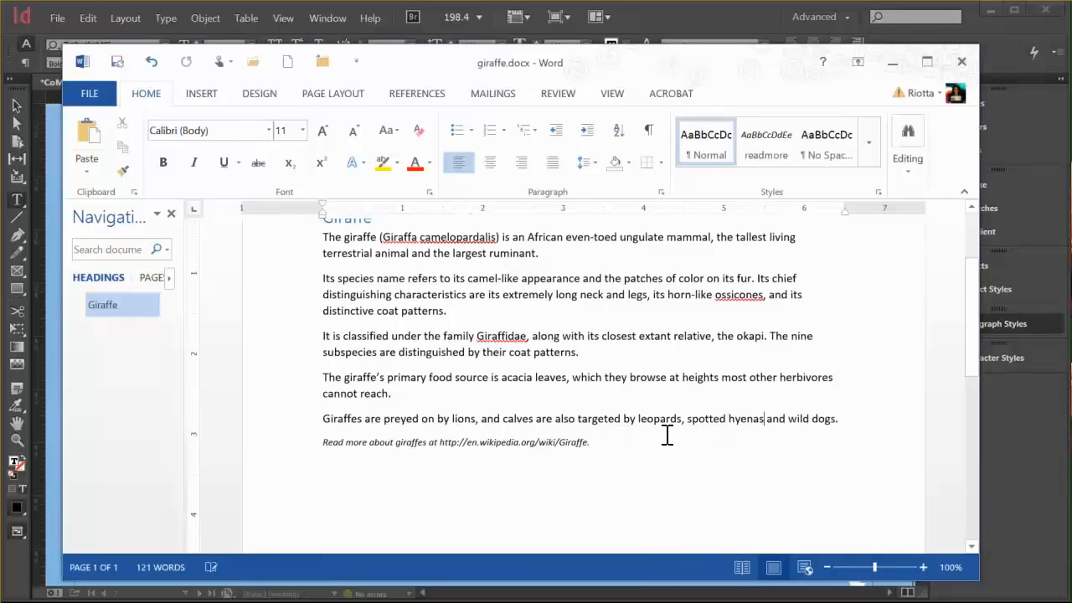
left_click(118, 62)
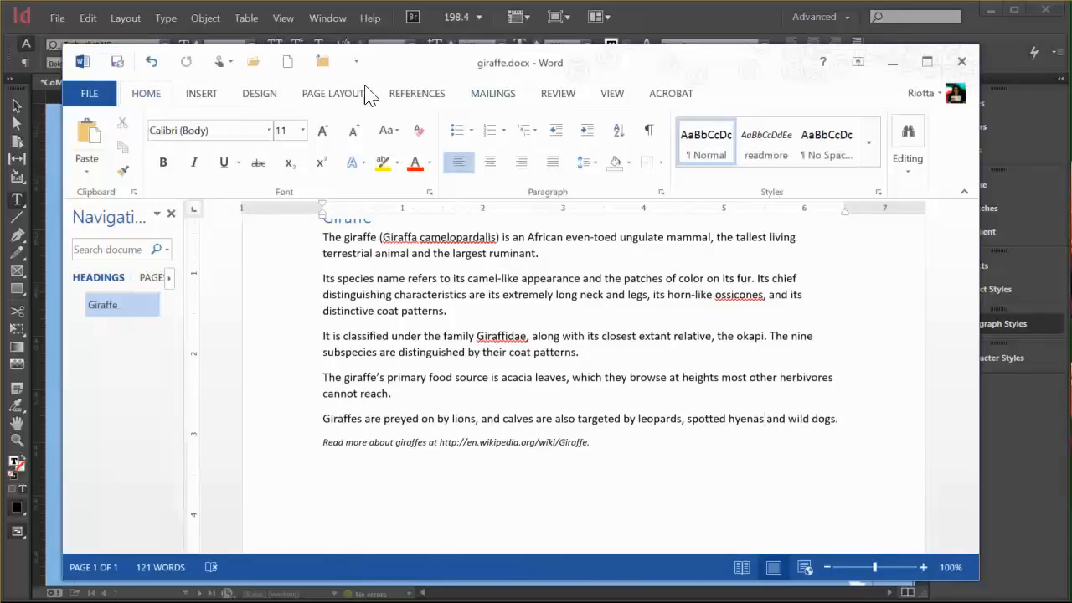
left_click(961, 63)
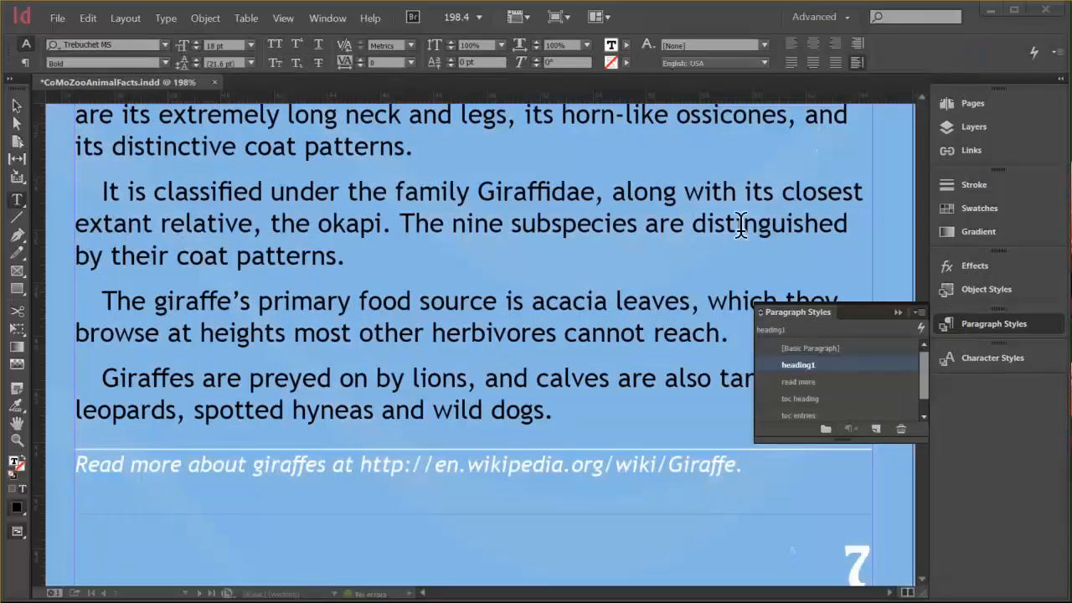
Return to InDesign and update the modified giraffe.docx link on the page 7 text frame.
left_click(719, 15)
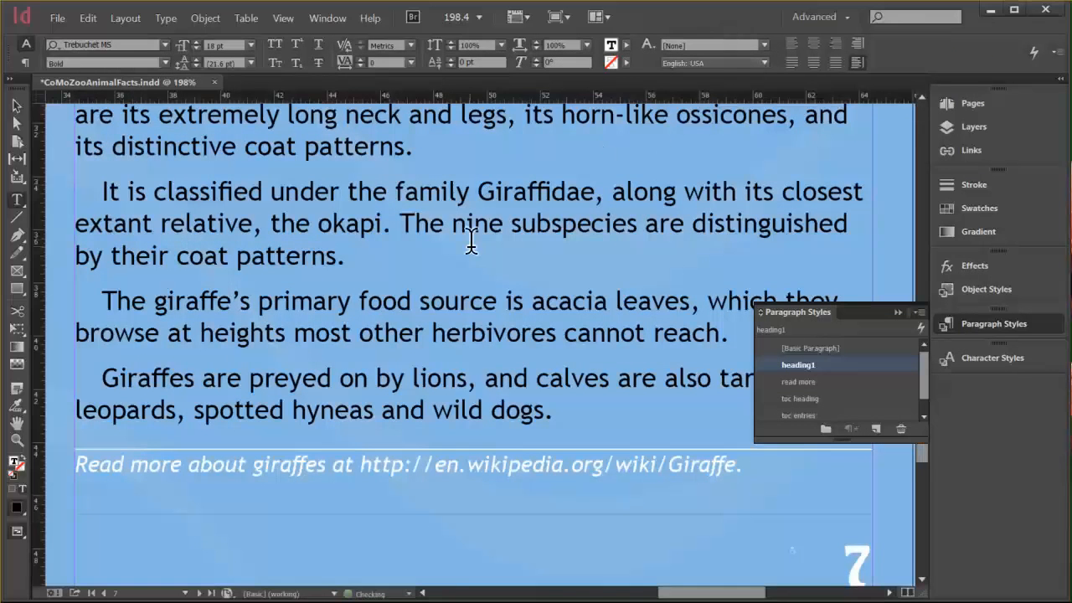
scroll(471, 243, "up", 5)
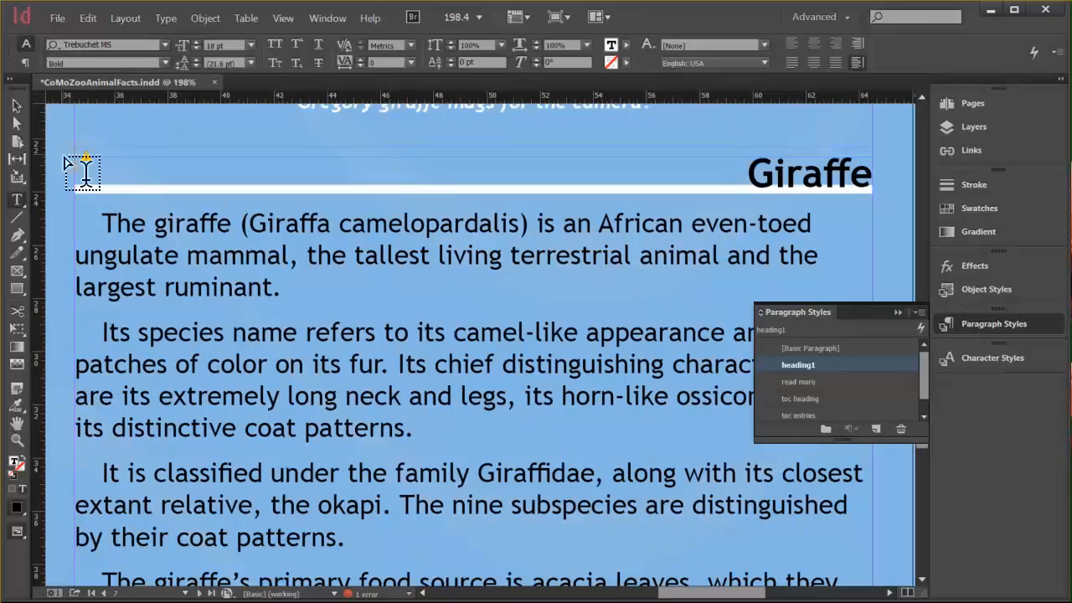
left_click(16, 107)
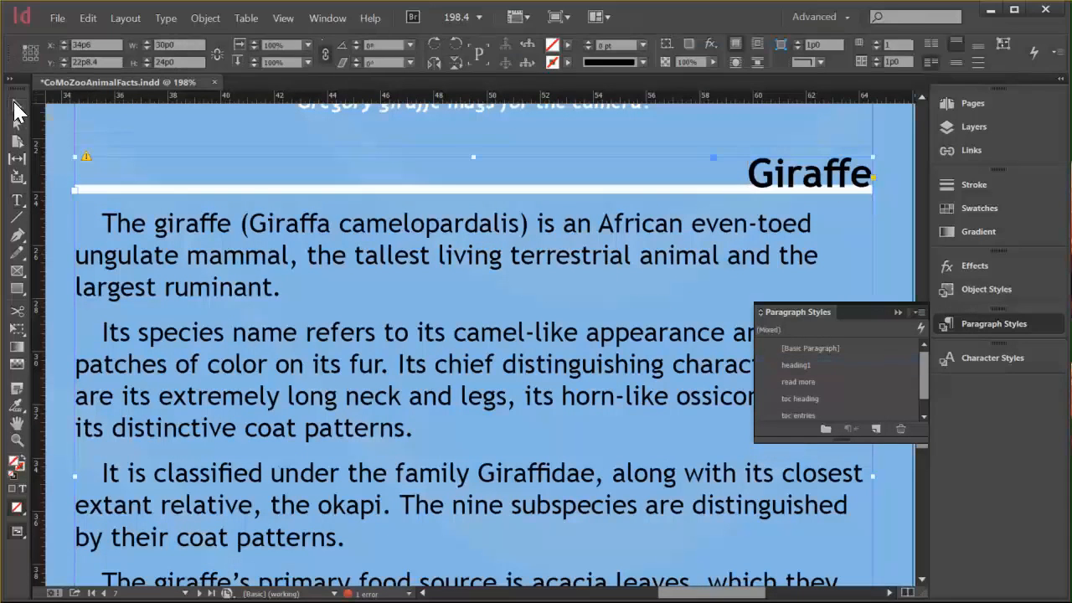
left_click(84, 154)
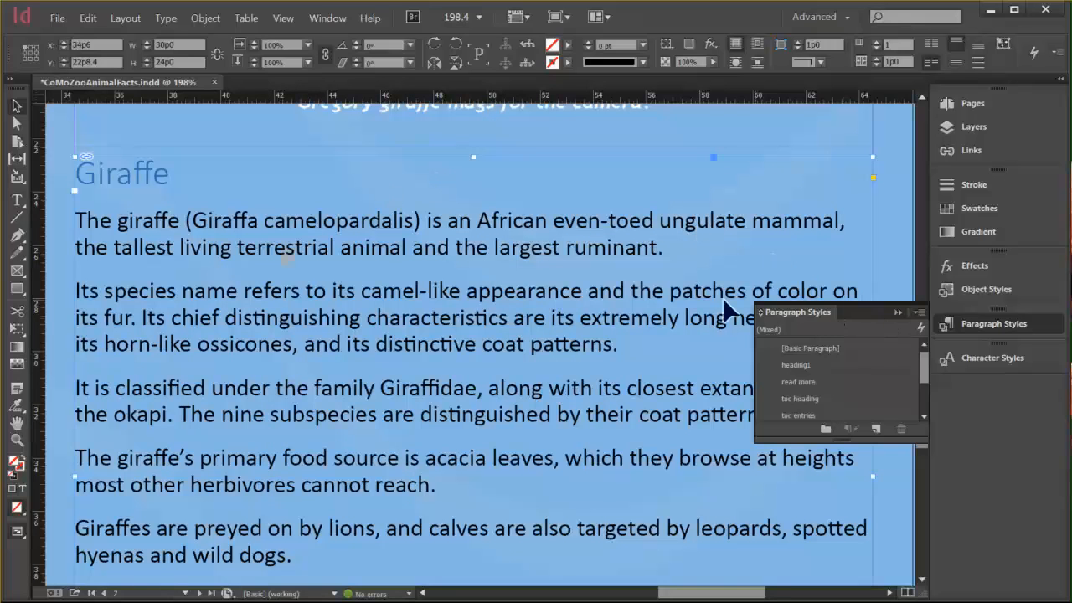
Check which paragraph style is applied to the Giraffe heading and deselect the text.
double_click(144, 172)
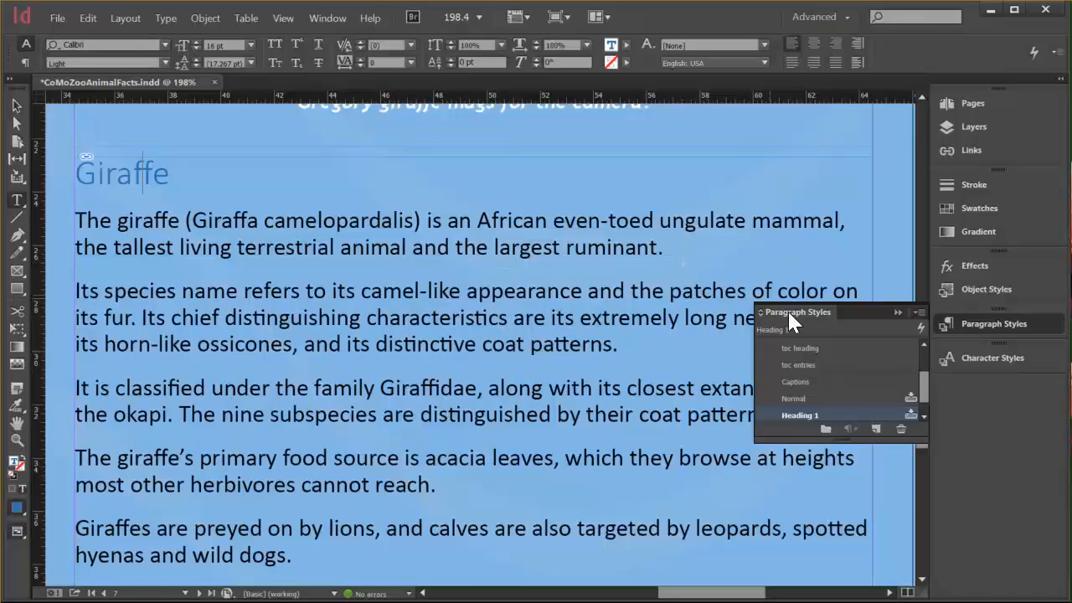
left_click_drag(923, 394, 926, 421)
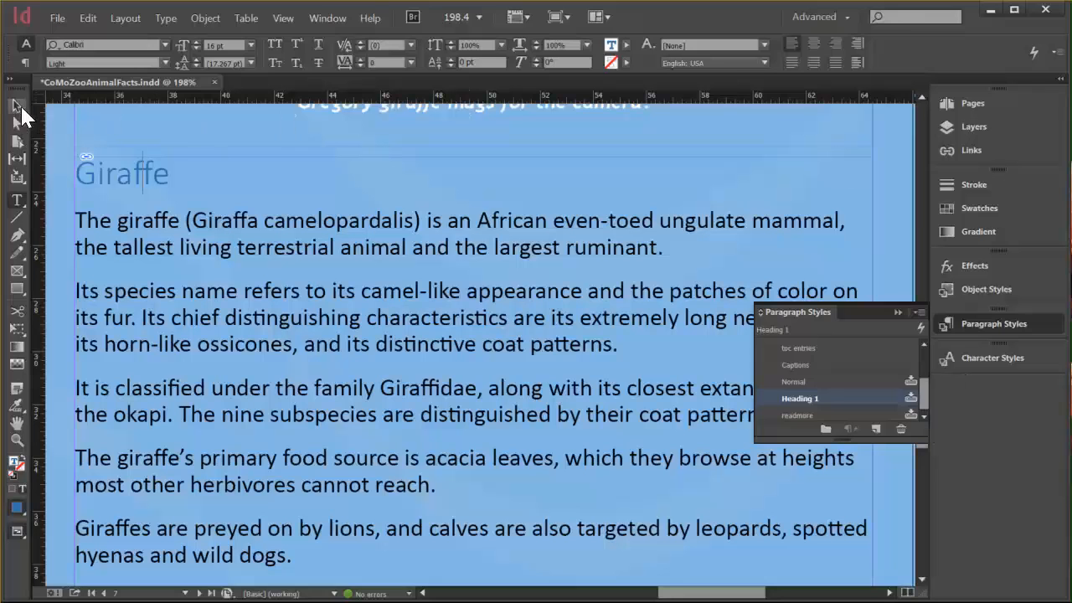
key("Escape")
left_click(901, 197)
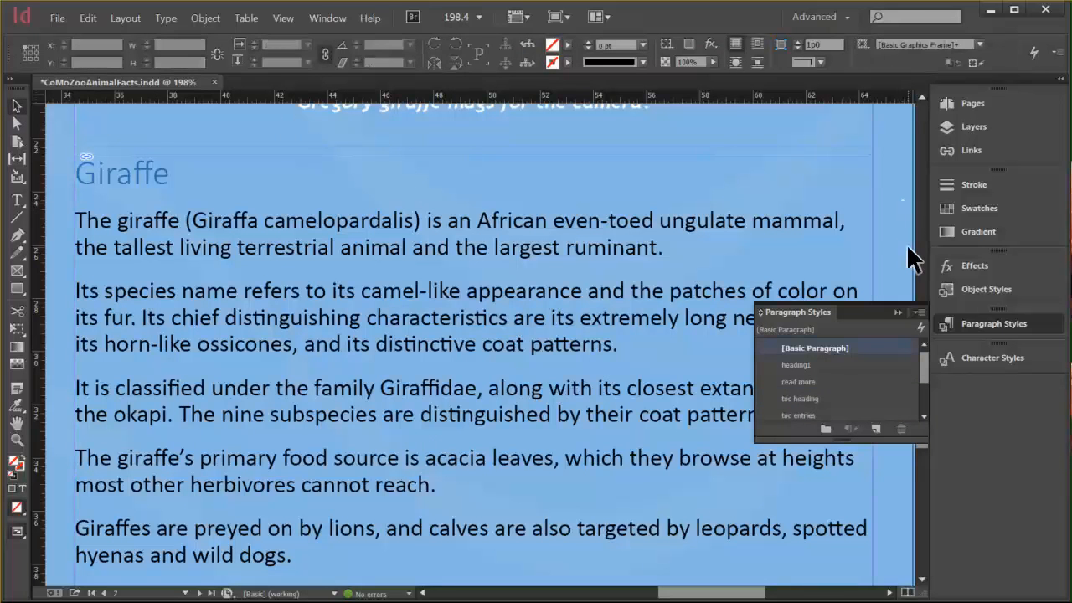
Delete the imported paragraph style Normal and replace it with [Basic Paragraph].
left_click_drag(919, 368, 921, 411)
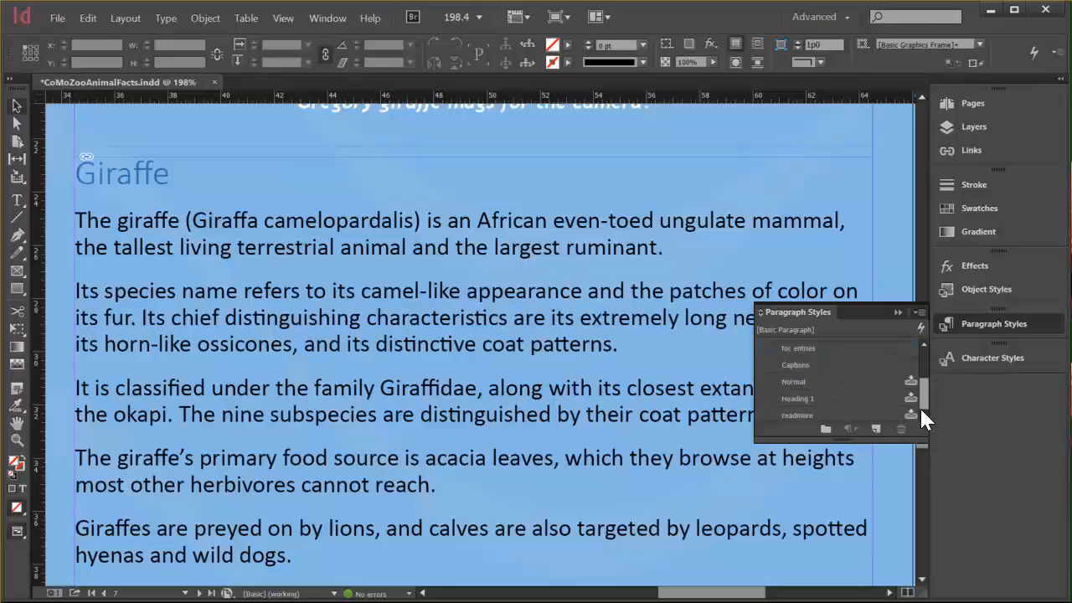
right_click(810, 390)
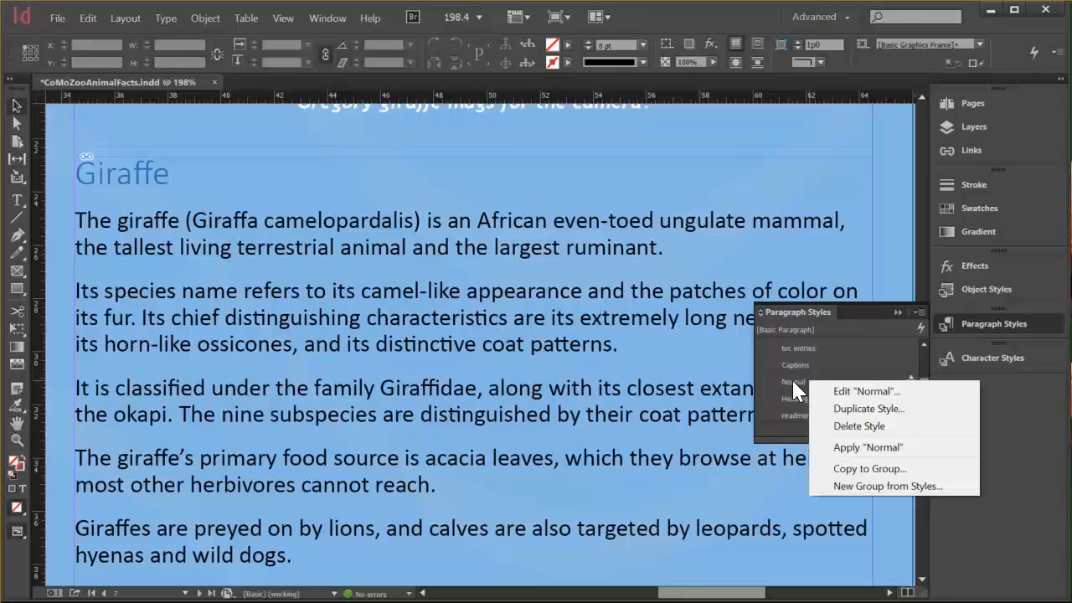
left_click(877, 426)
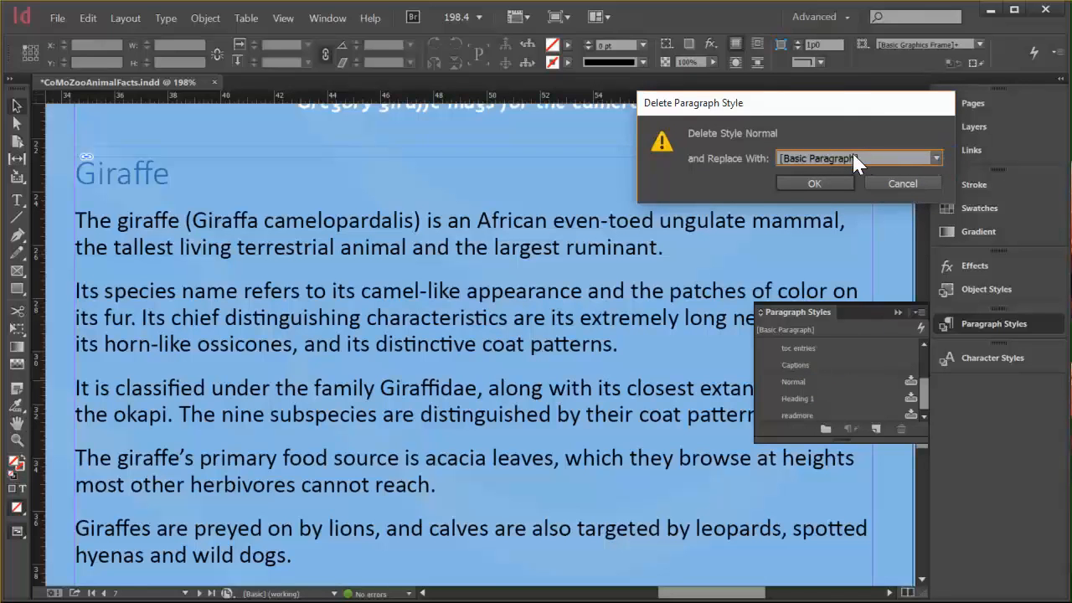
left_click(818, 183)
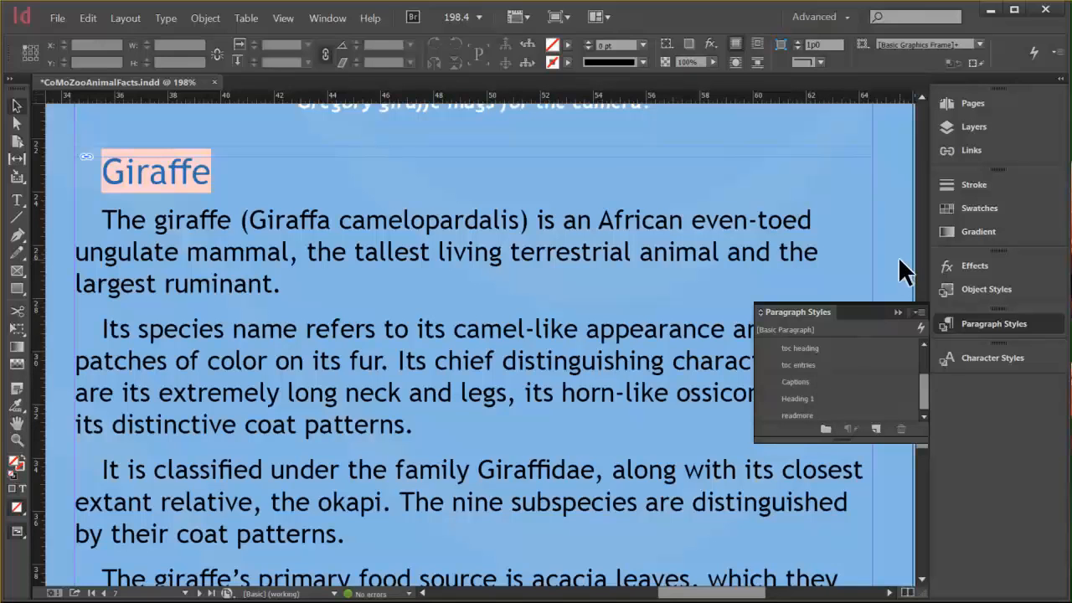
Delete the imported paragraph style Heading 1 and replace it with heading1.
right_click(804, 405)
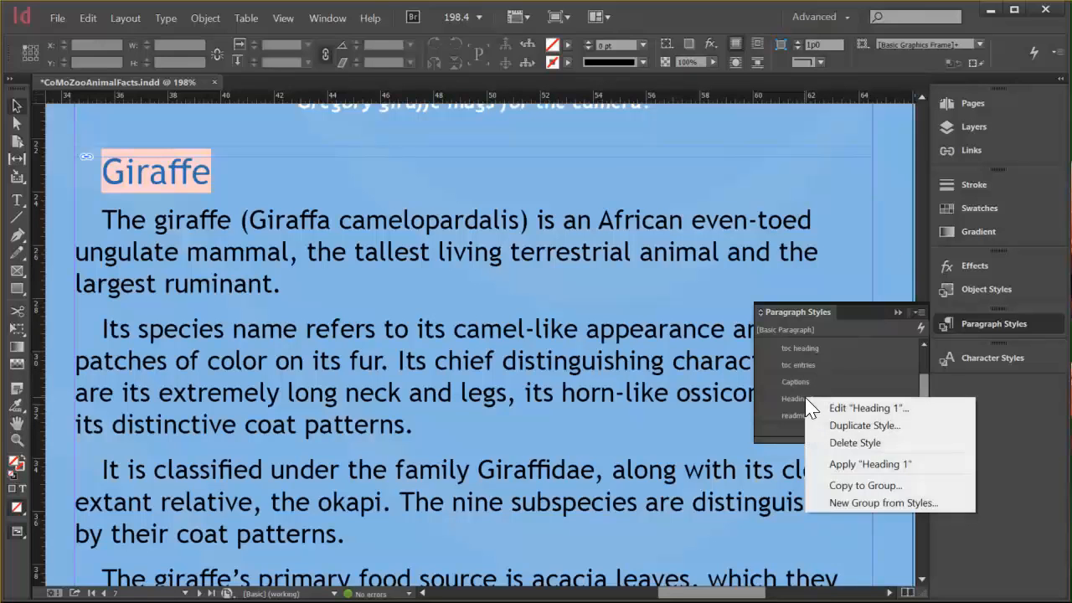
left_click(862, 442)
left_click(934, 159)
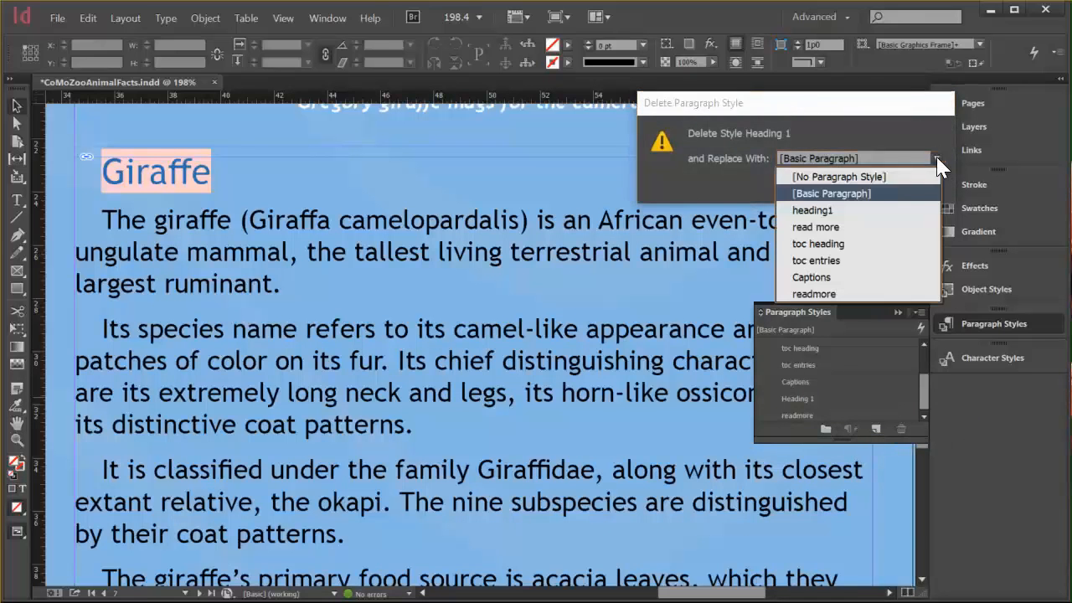
left_click(834, 211)
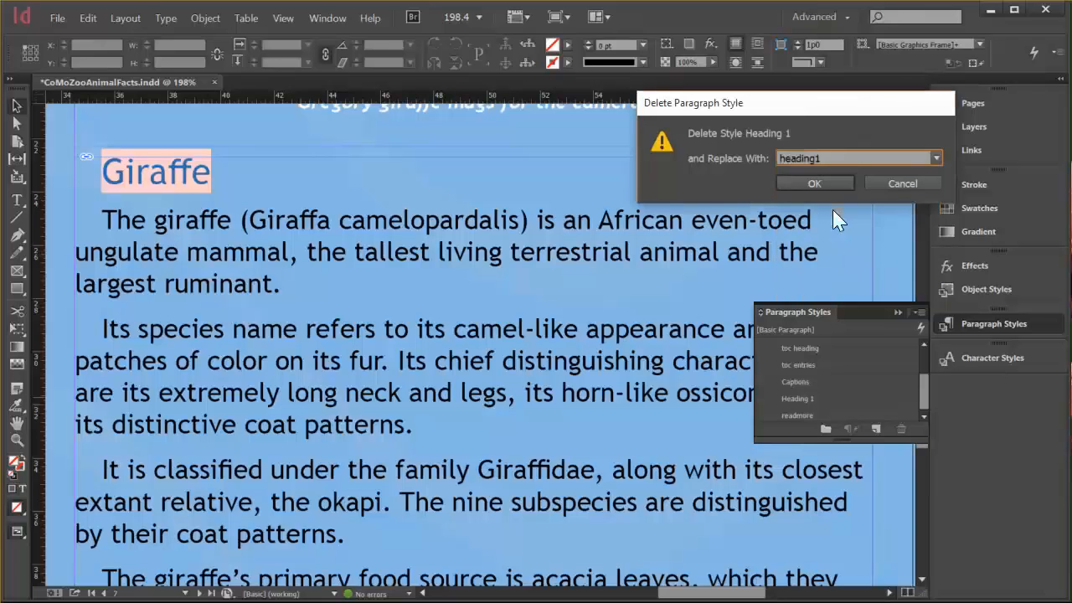
left_click(821, 177)
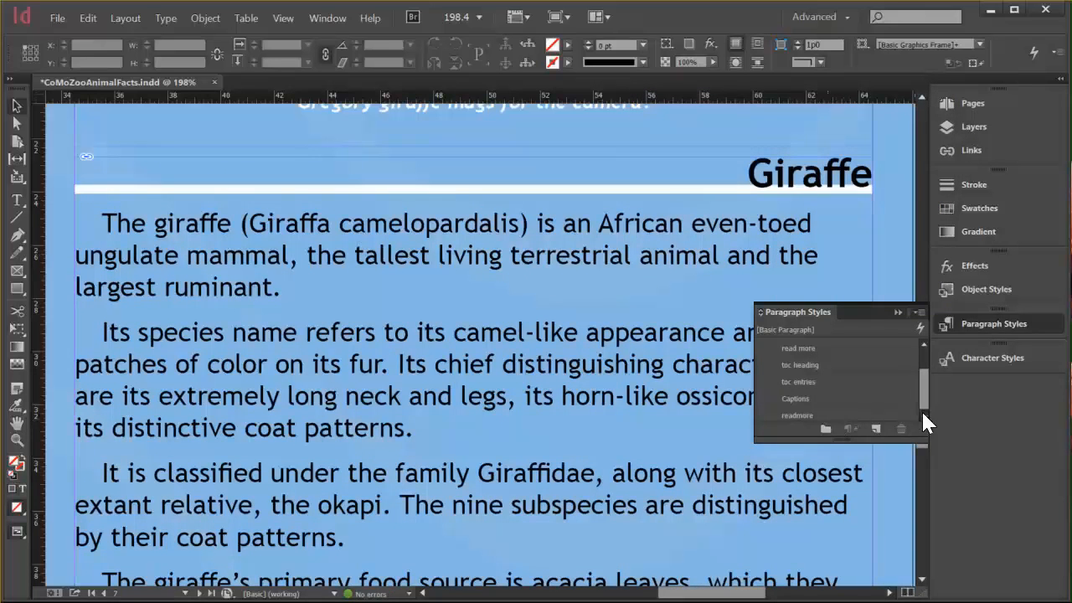
Delete the imported paragraph style readmore and replace it with read more.
right_click(797, 415)
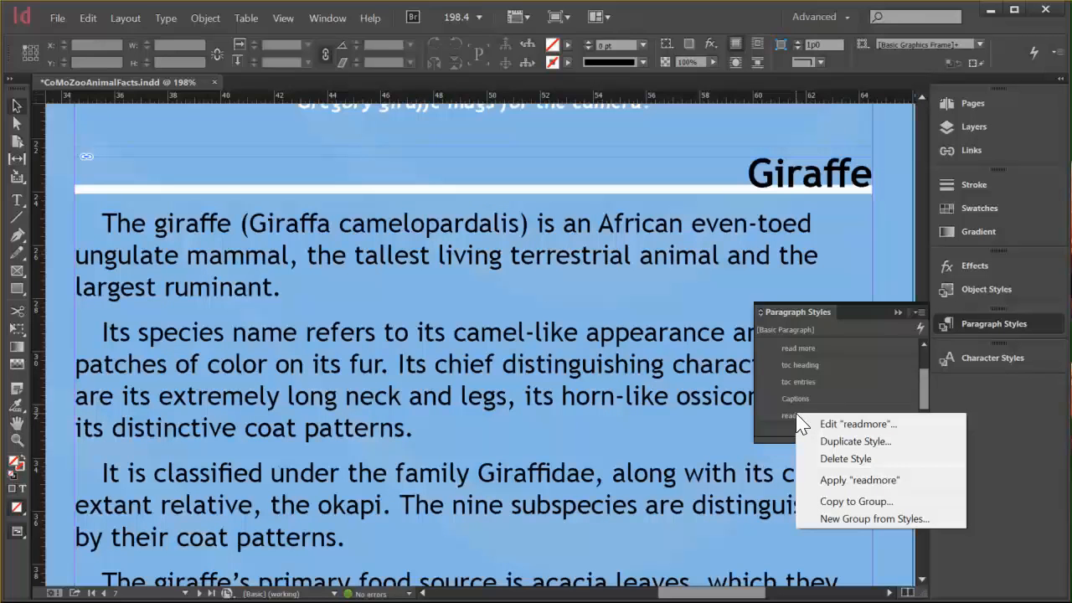
left_click(860, 460)
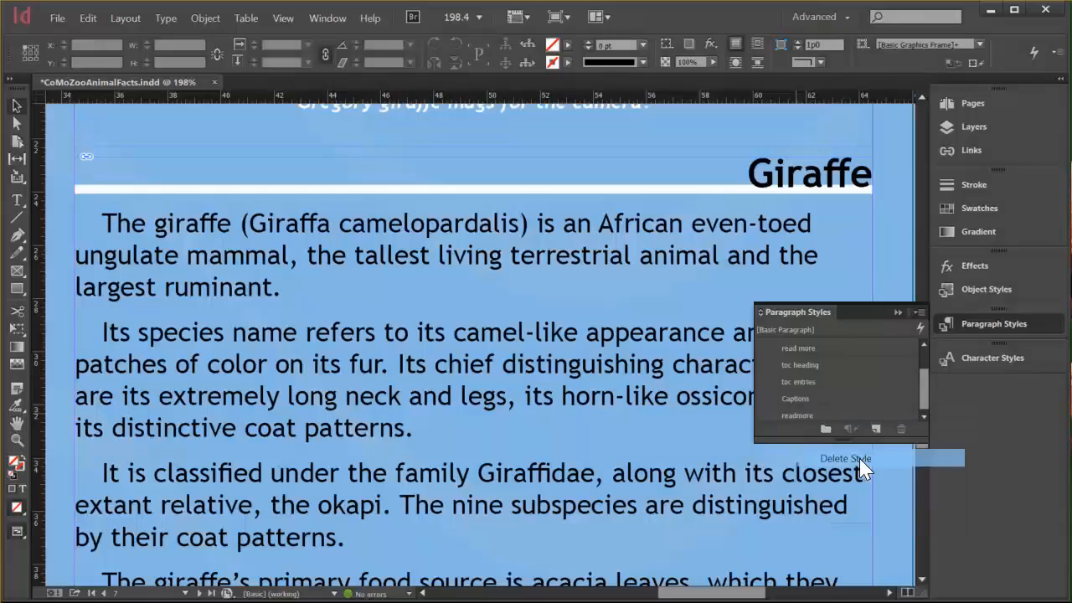
left_click(935, 156)
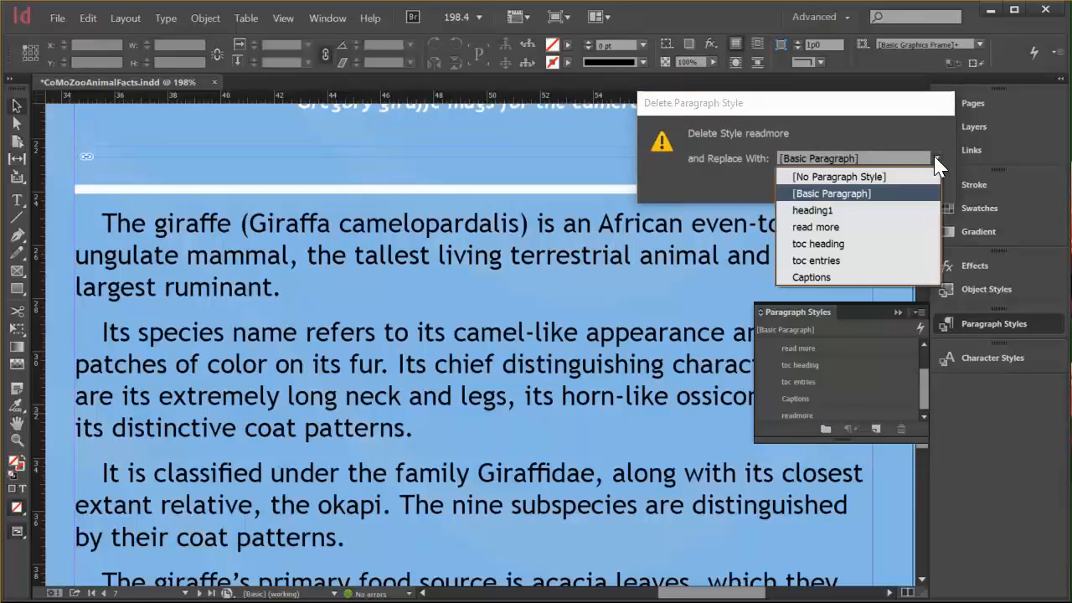
left_click(815, 227)
left_click(814, 184)
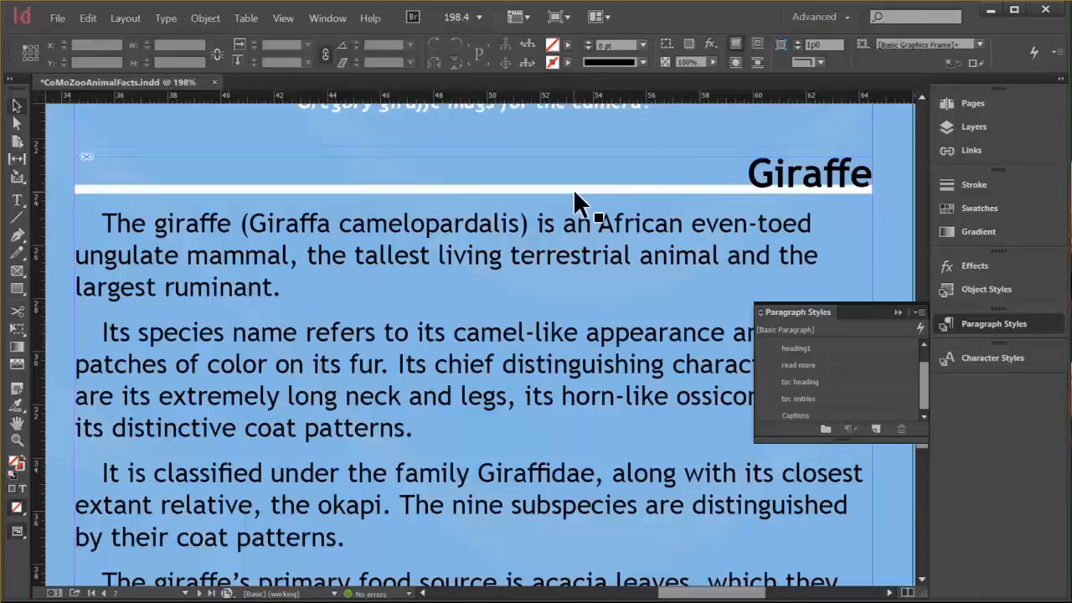
key("ctrl+alt+0")
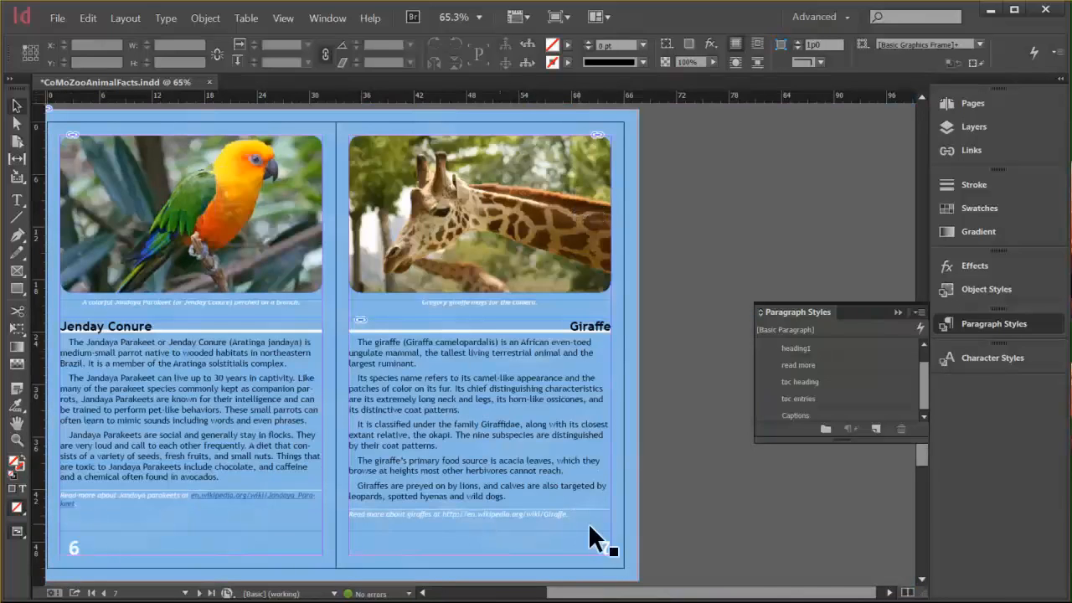